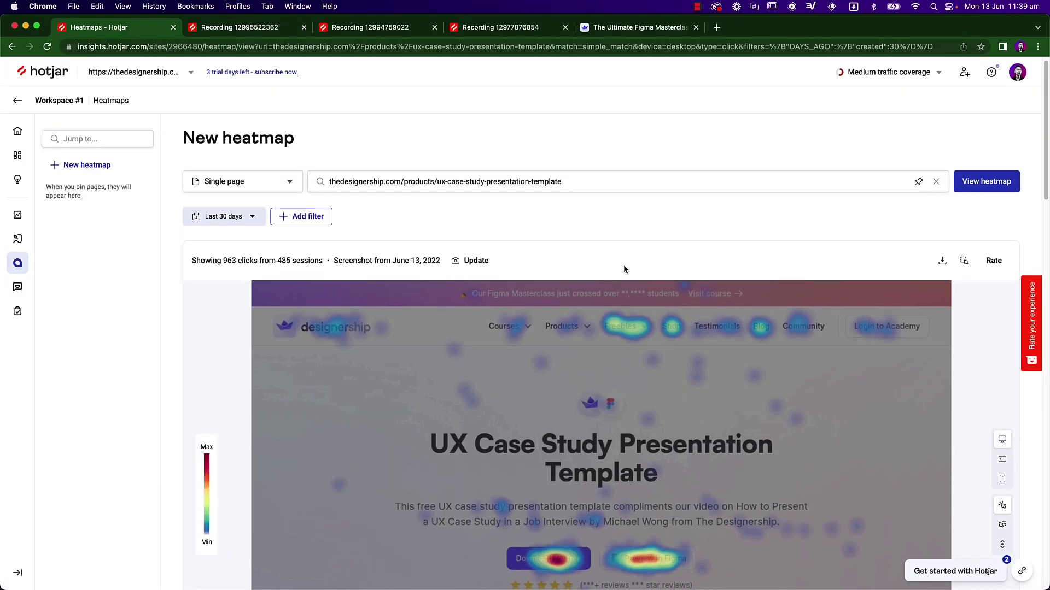
Step: Check where clicks concentrate around the download button on the UX case study template heatmap
scroll(623, 264, "down", 5)
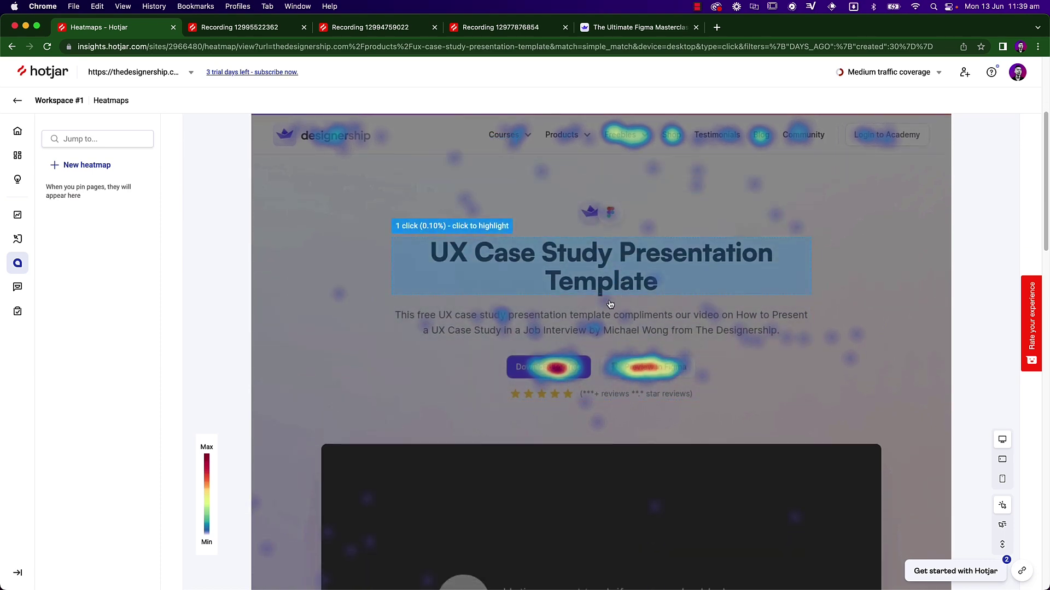
mouse_move(561, 368)
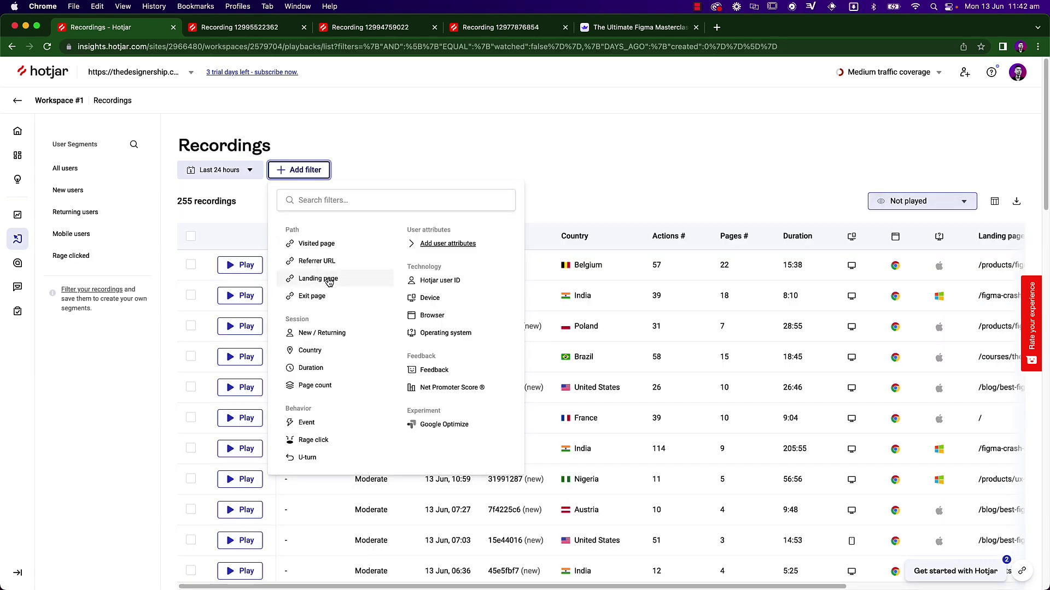
Step: Start a landing page filter with the contains condition on the recordings list
left_click(330, 280)
left_click(354, 247)
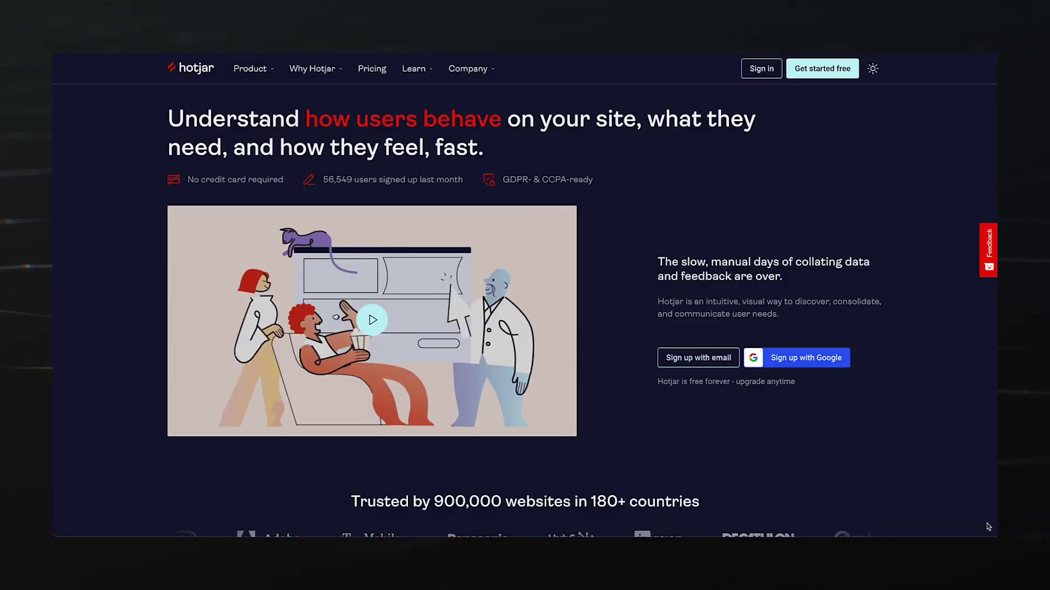
Step: Review the Hotjar homepage down to the Heatmaps, Recordings, Feedback and Surveys cards under How it works
scroll(988, 526, "down", 2)
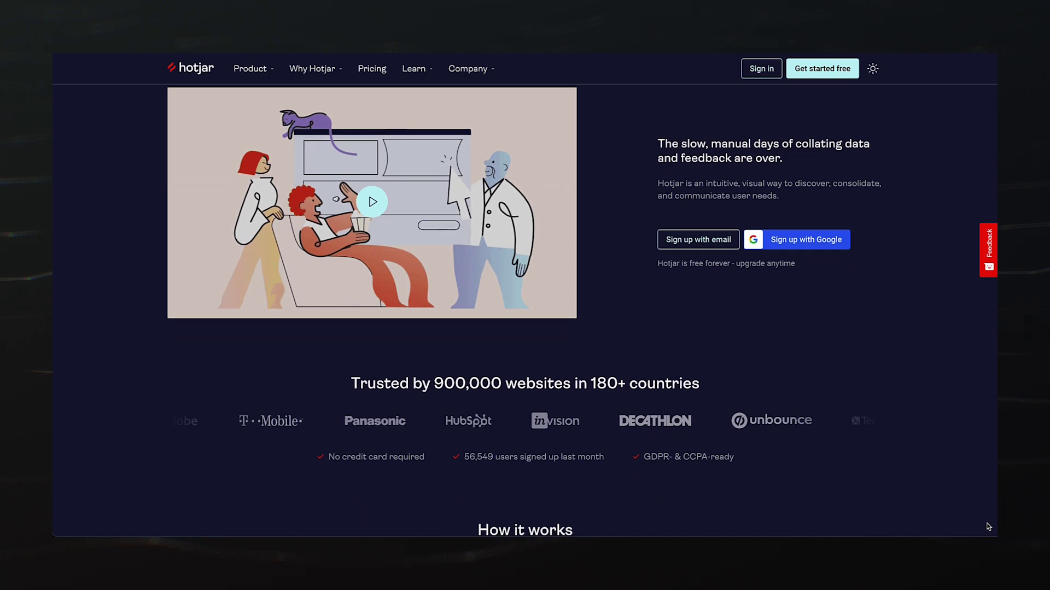
scroll(988, 526, "down", 2)
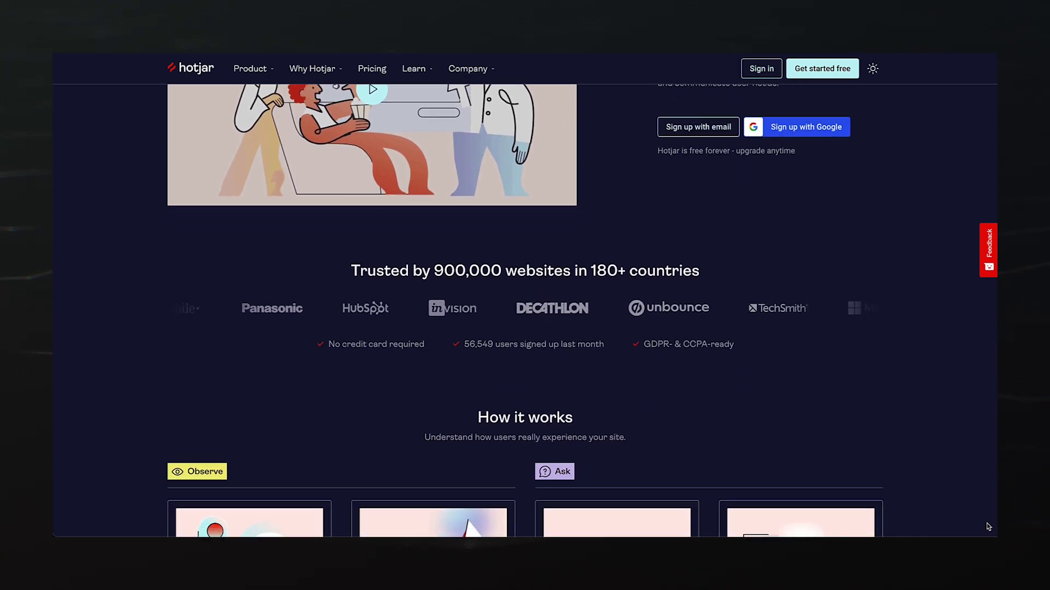
scroll(989, 527, "down", 2)
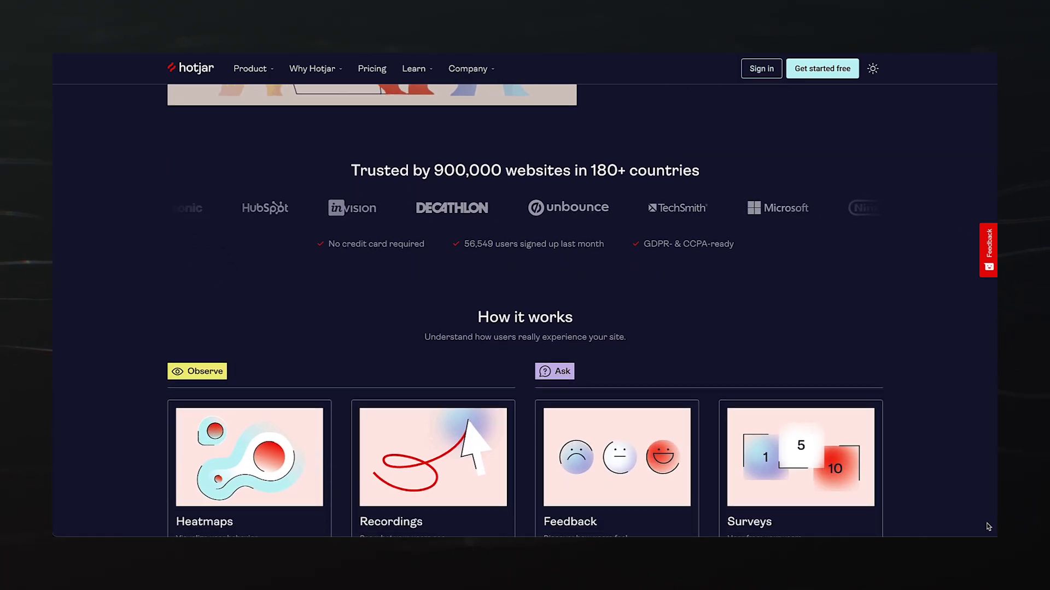
scroll(988, 527, "down", 3)
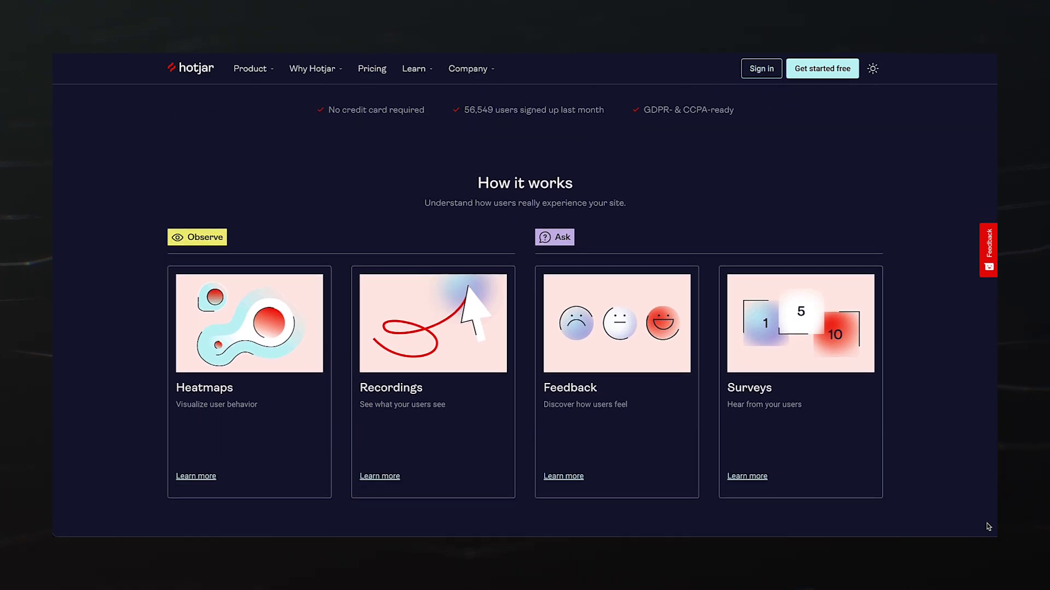
scroll(988, 527, "down", 1)
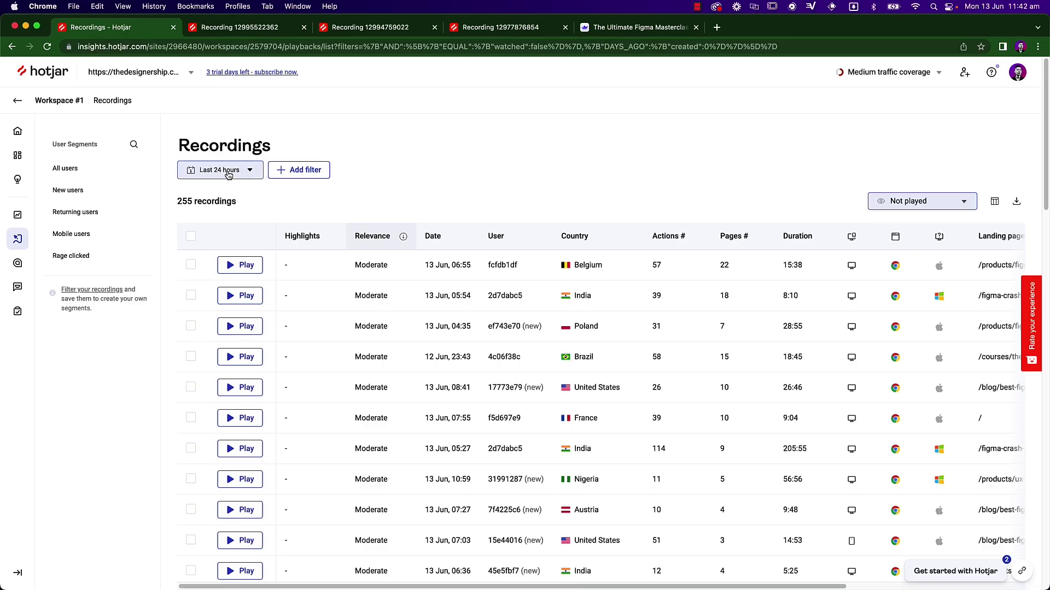
Step: Check the recordings' date range options and set up a landing page filter that contains "figma"
left_click(228, 169)
left_click(235, 242)
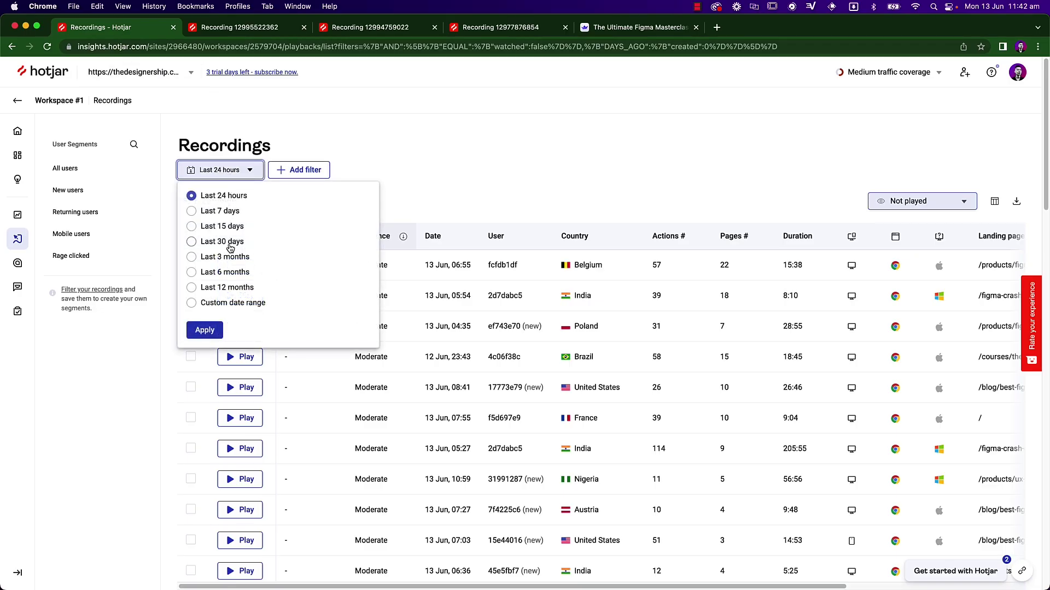
left_click(302, 169)
left_click(330, 280)
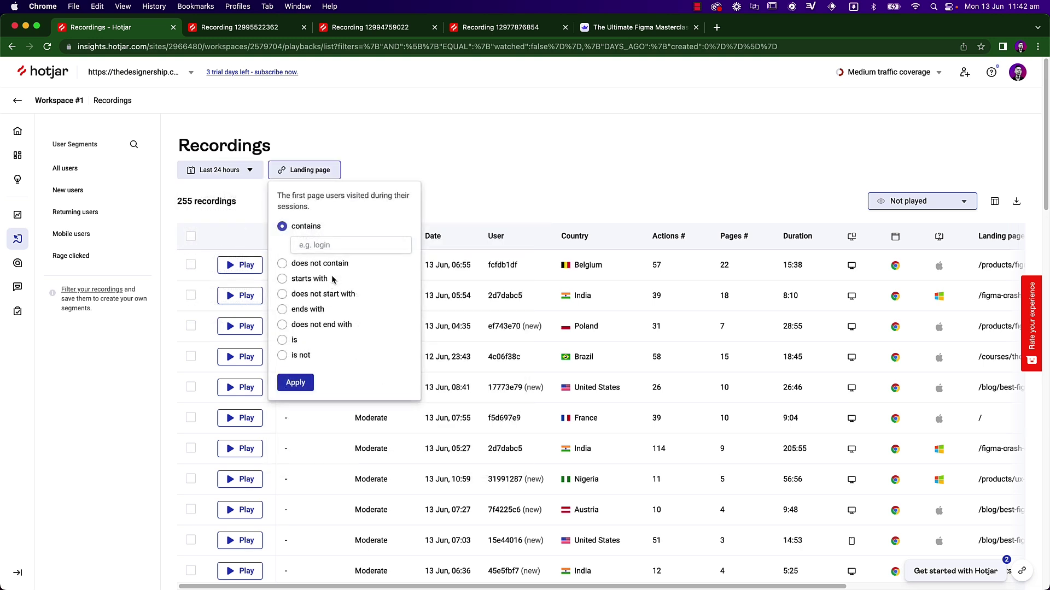
type("figma")
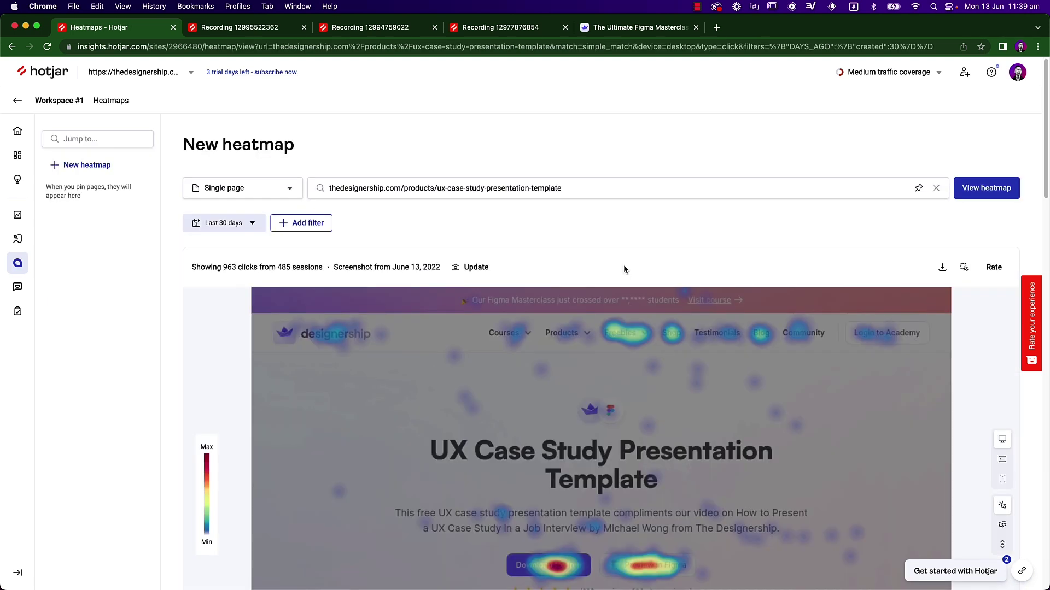
scroll(623, 265, "down", 3)
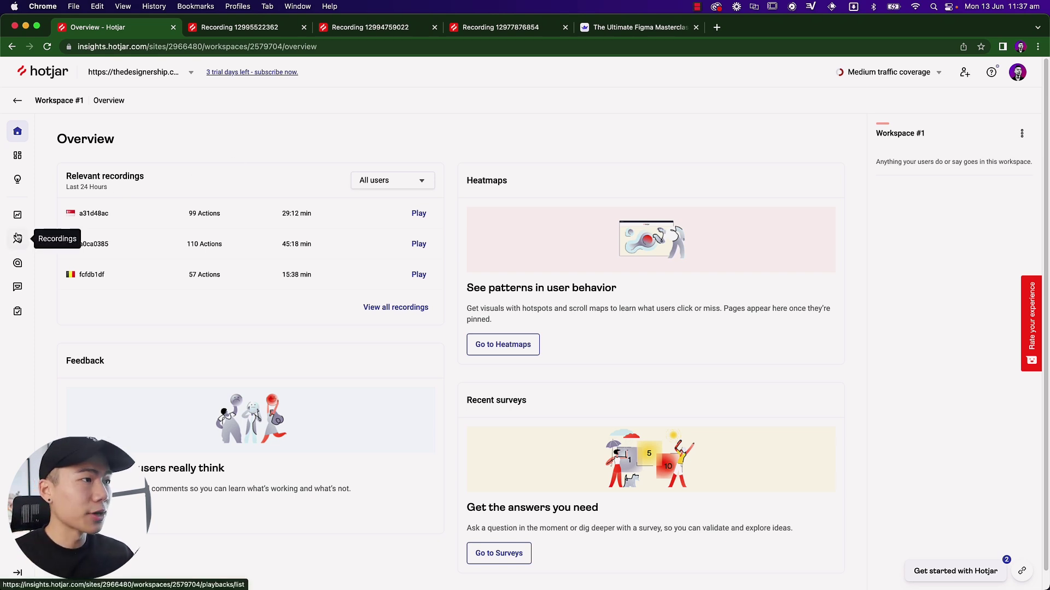
Step: Create a new single-page heatmap for thedesignership.com/products/ux-case-study-presentation-template
left_click(18, 263)
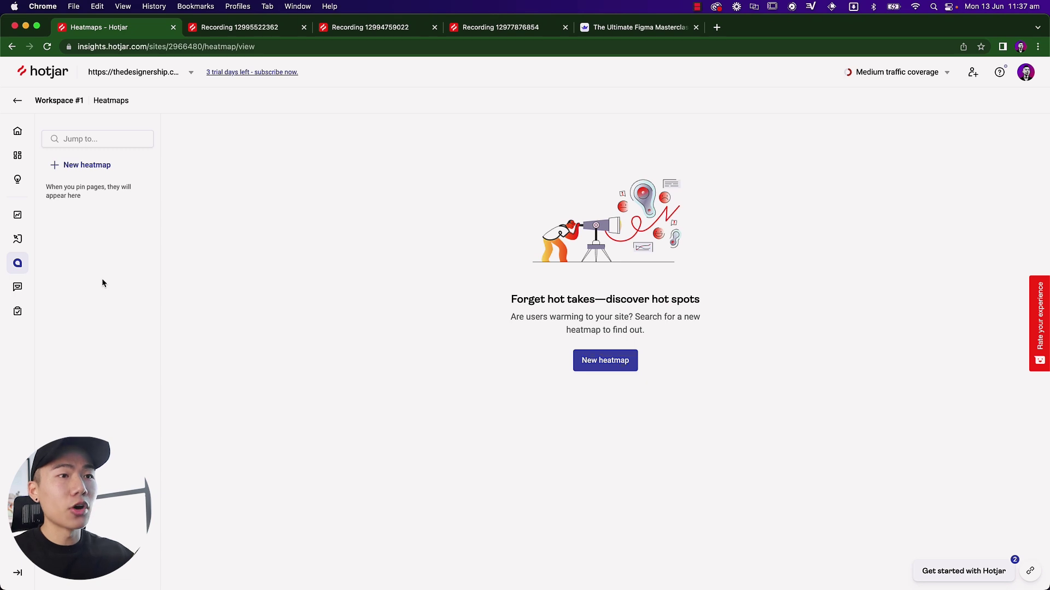
left_click(604, 362)
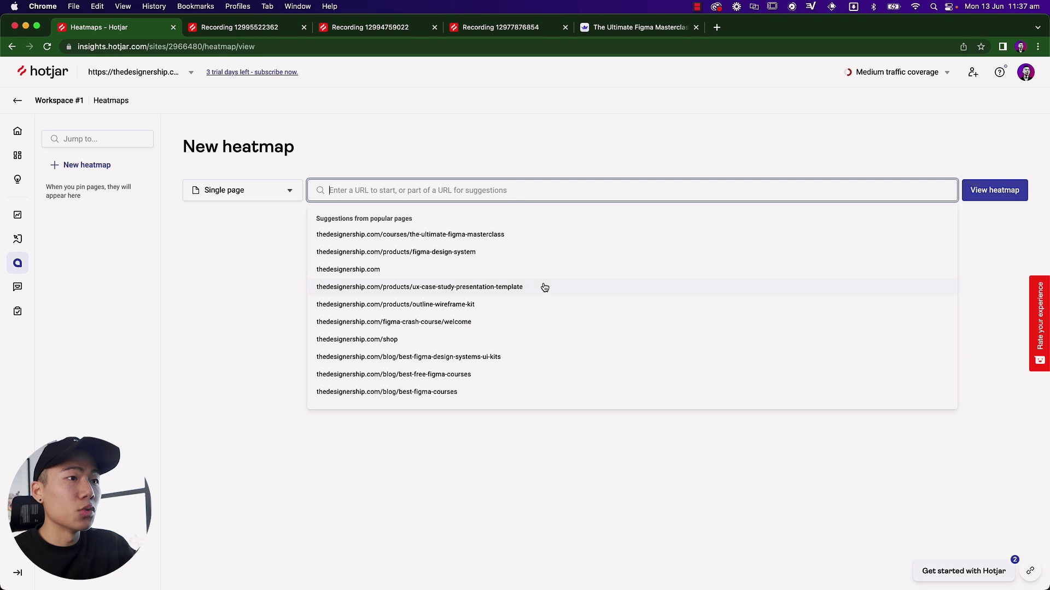
left_click(544, 287)
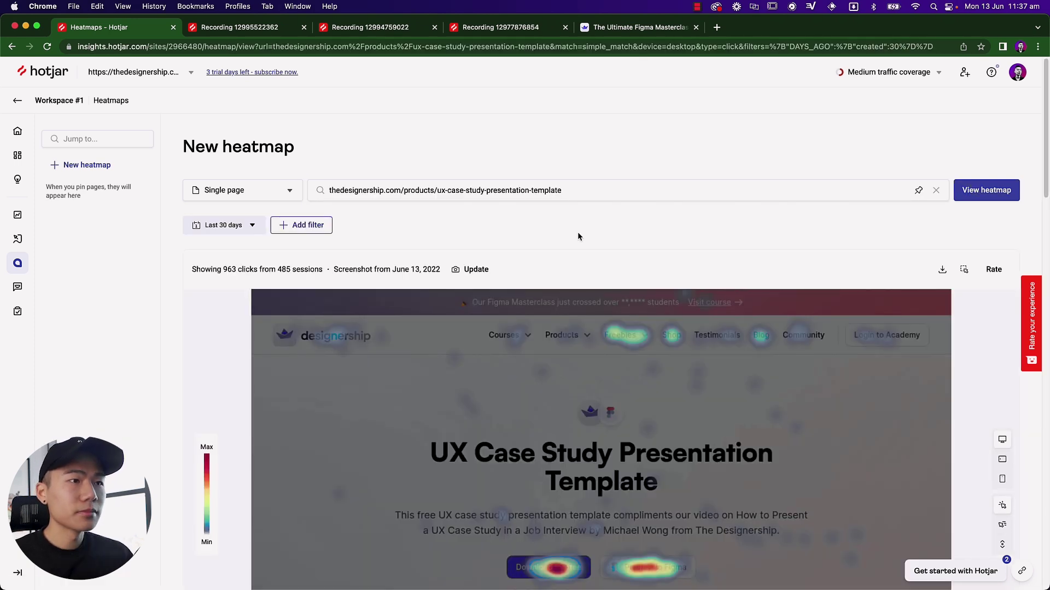
Step: Examine the click heatmap for clicks on the navigation links, the two main buttons and the lower page content
scroll(658, 222, "down", 2)
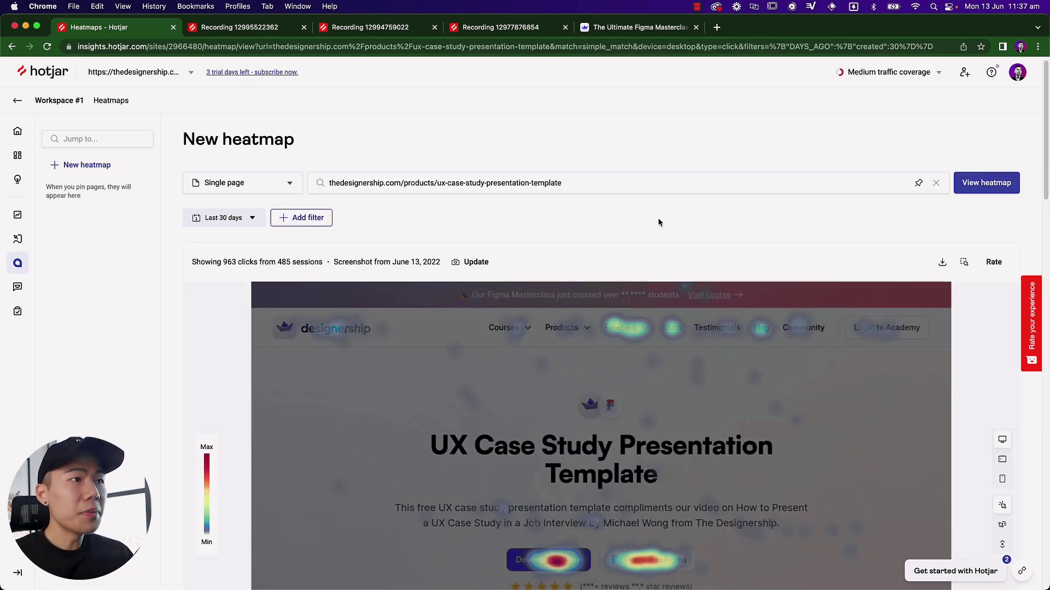
scroll(678, 203, "down", 4)
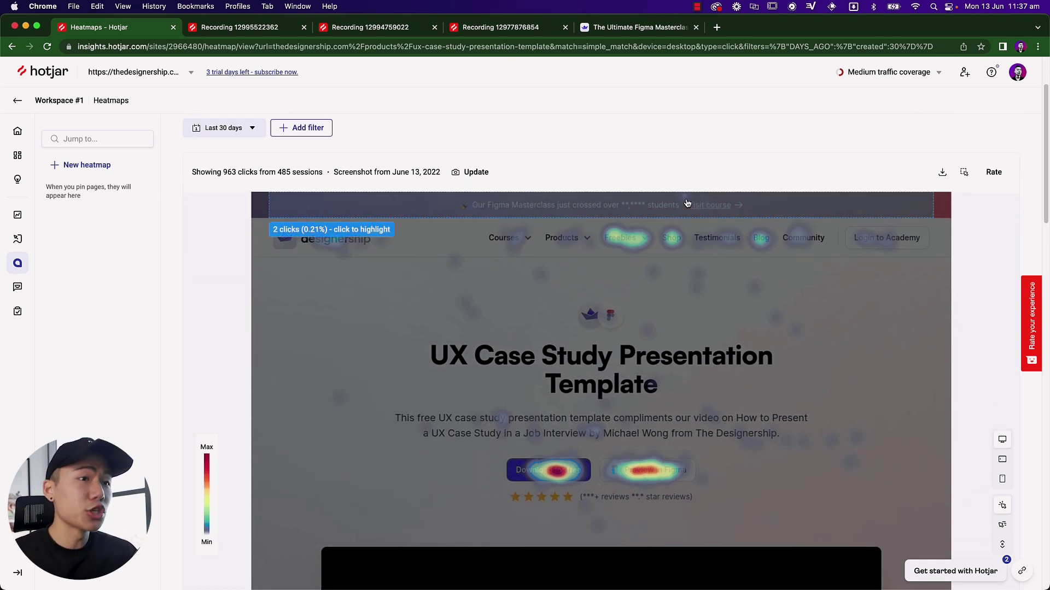
mouse_move(633, 241)
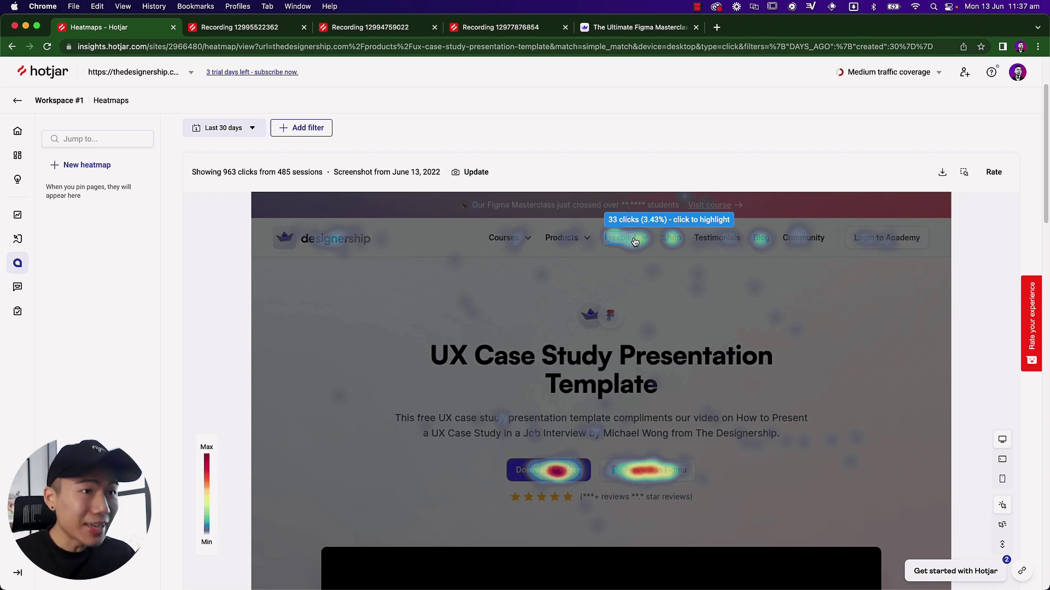
scroll(636, 242, "down", 5)
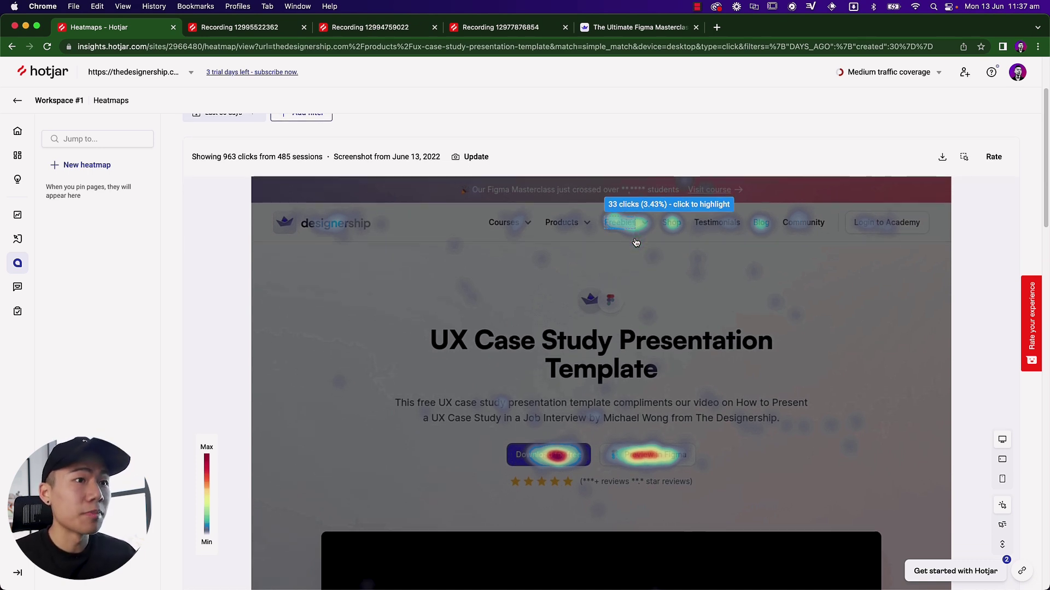
mouse_move(656, 396)
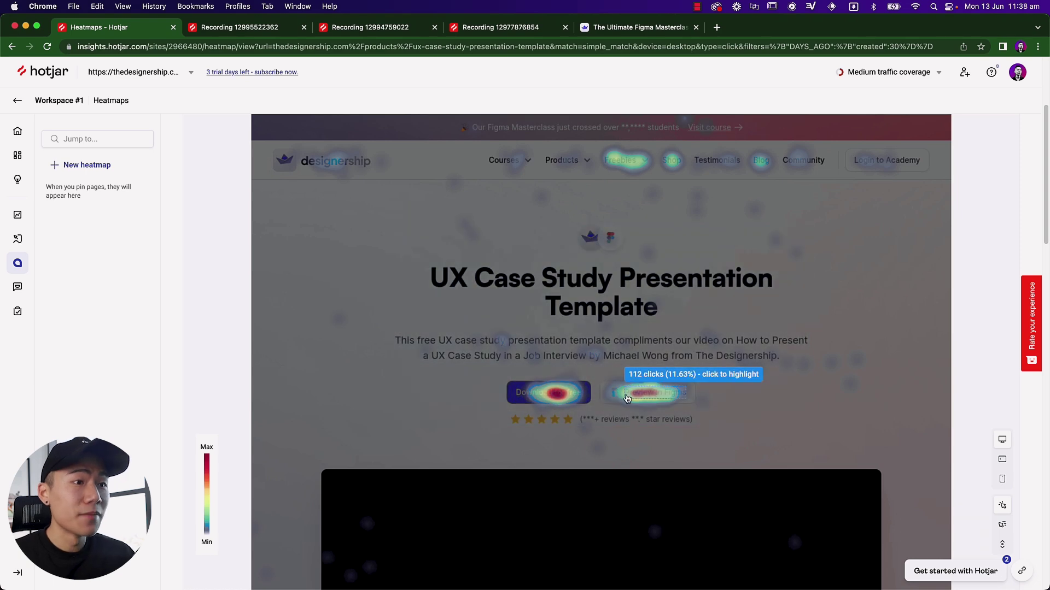
mouse_move(555, 398)
scroll(554, 398, "down", 10)
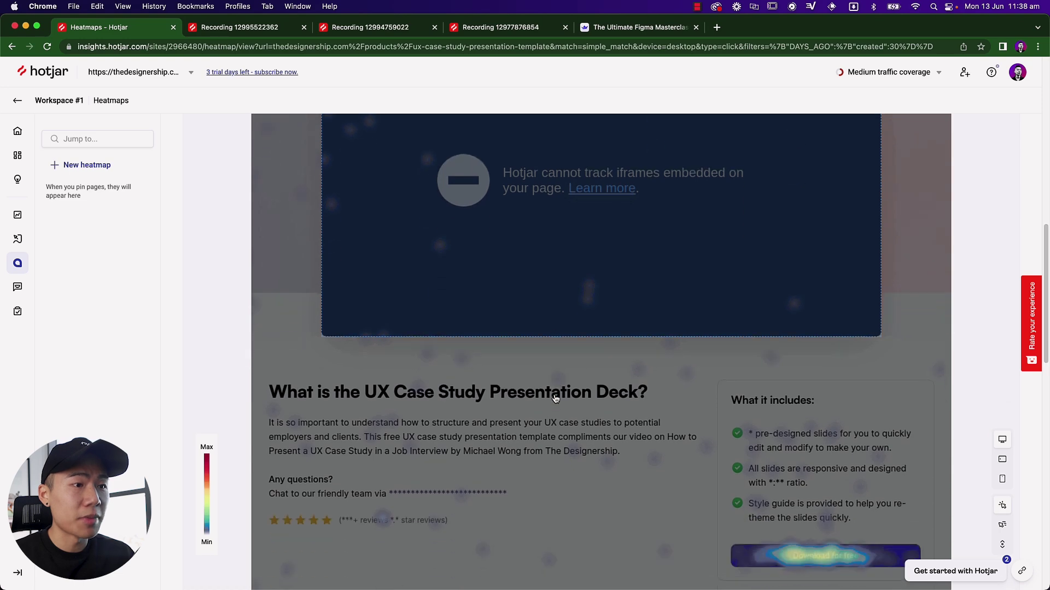
scroll(555, 398, "up", 15)
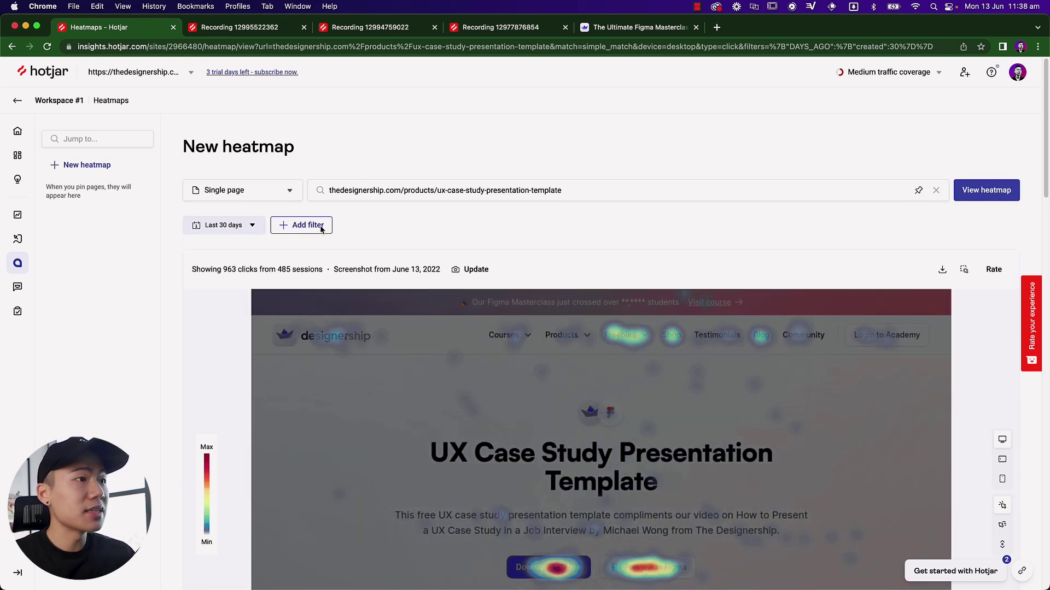
Step: Review the date range options and the available filter types for the heatmap
left_click(238, 228)
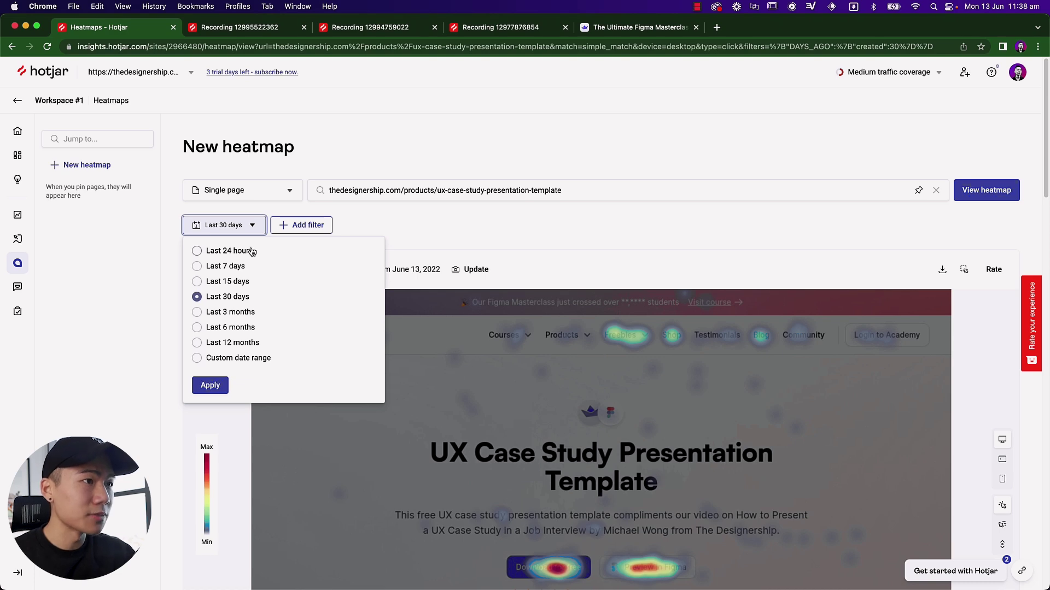
left_click(391, 226)
left_click(317, 225)
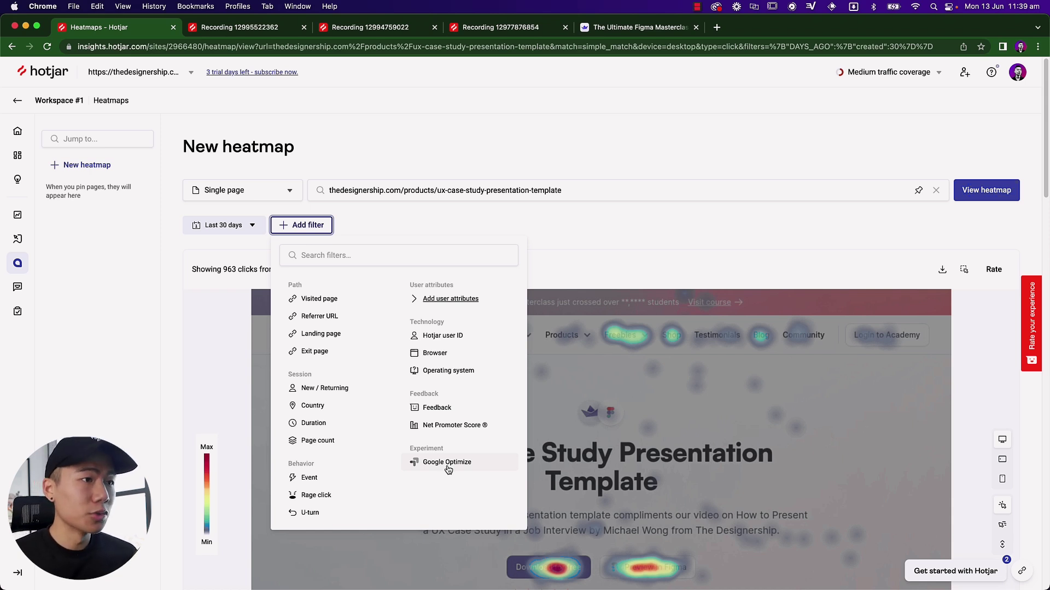
left_click(623, 264)
Step: Switch the heatmap from click data to the move map
scroll(623, 264, "down", 8)
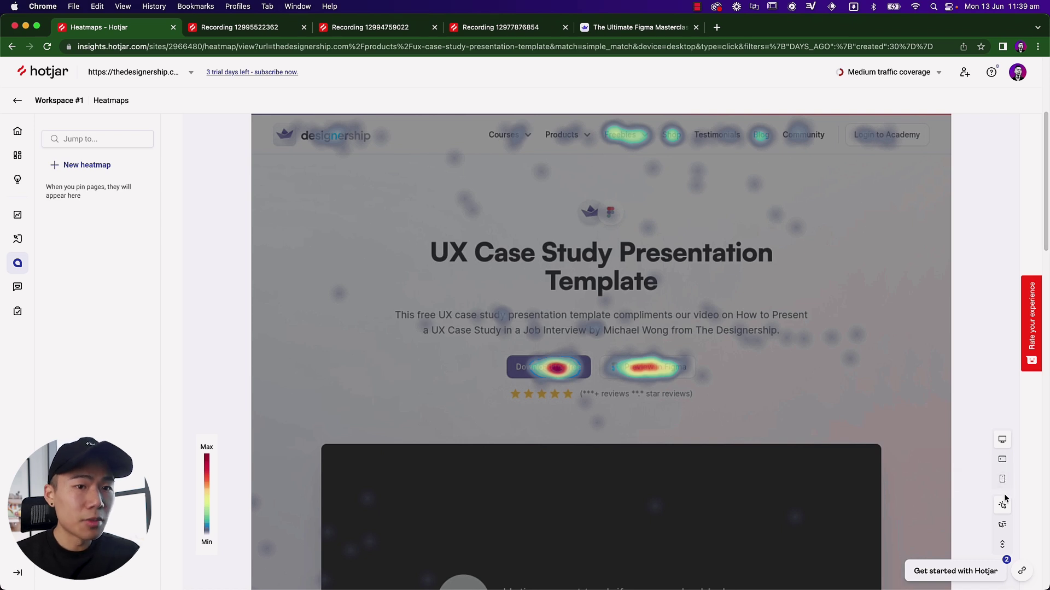
left_click(1002, 525)
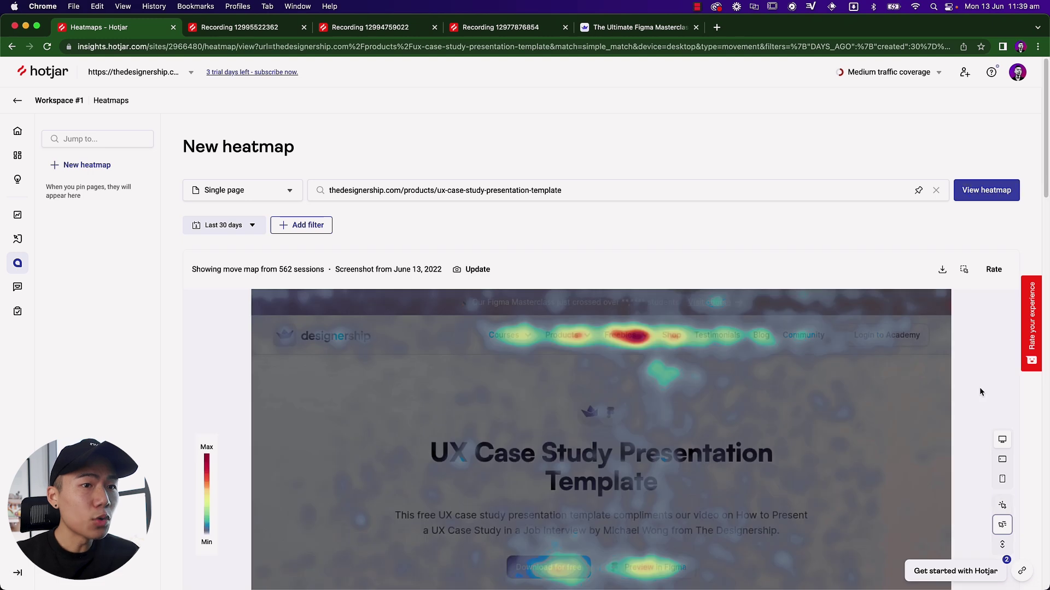
Step: Examine the move map from the navigation bar down to the footer to see where visitors' cursors concentrate
scroll(977, 386, "down", 1)
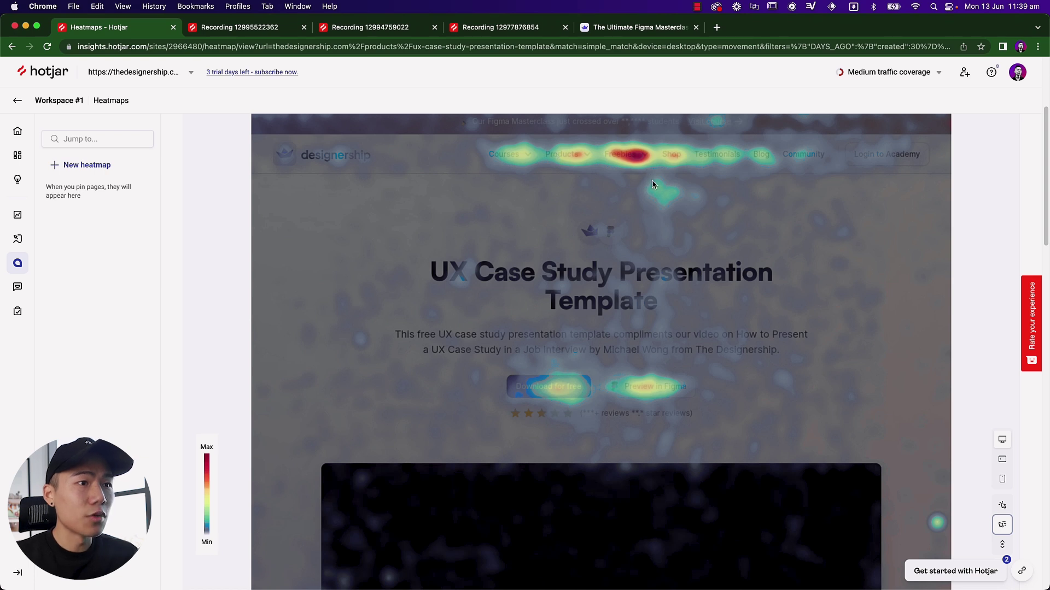
scroll(652, 181, "down", 2)
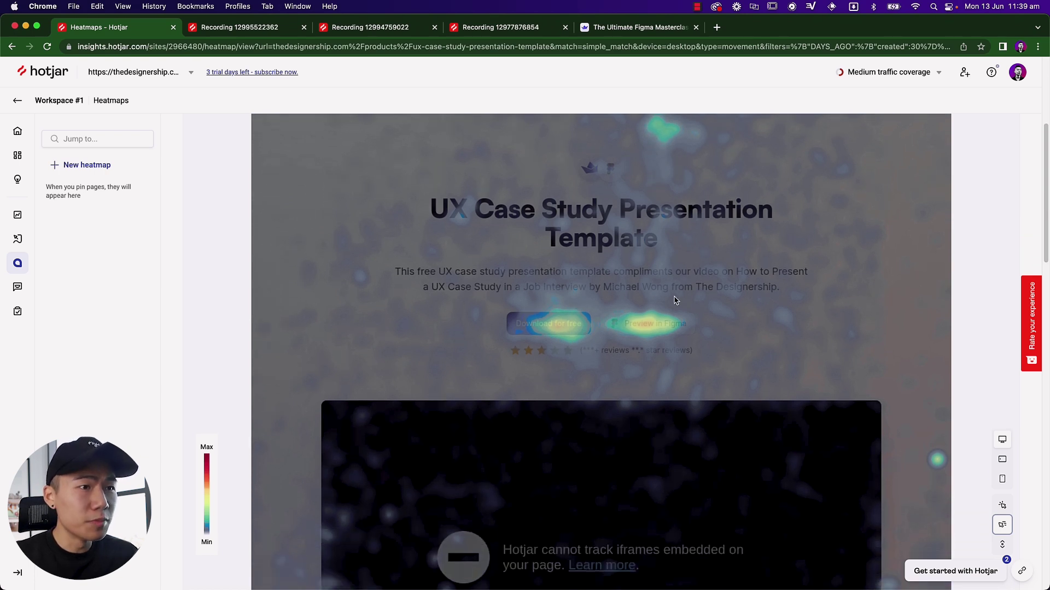
scroll(600, 359, "down", 9)
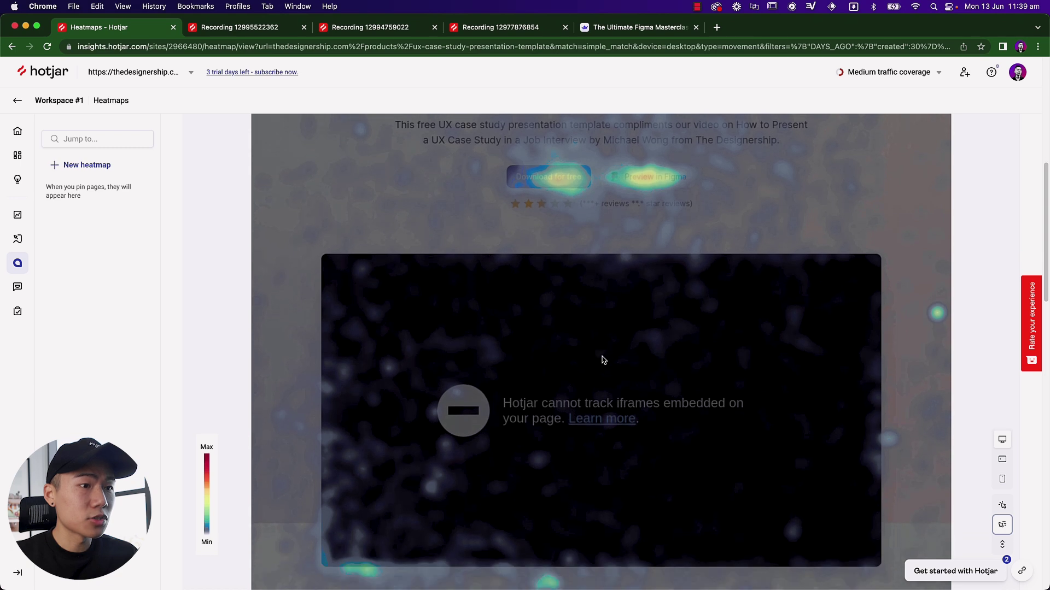
scroll(603, 360, "down", 3)
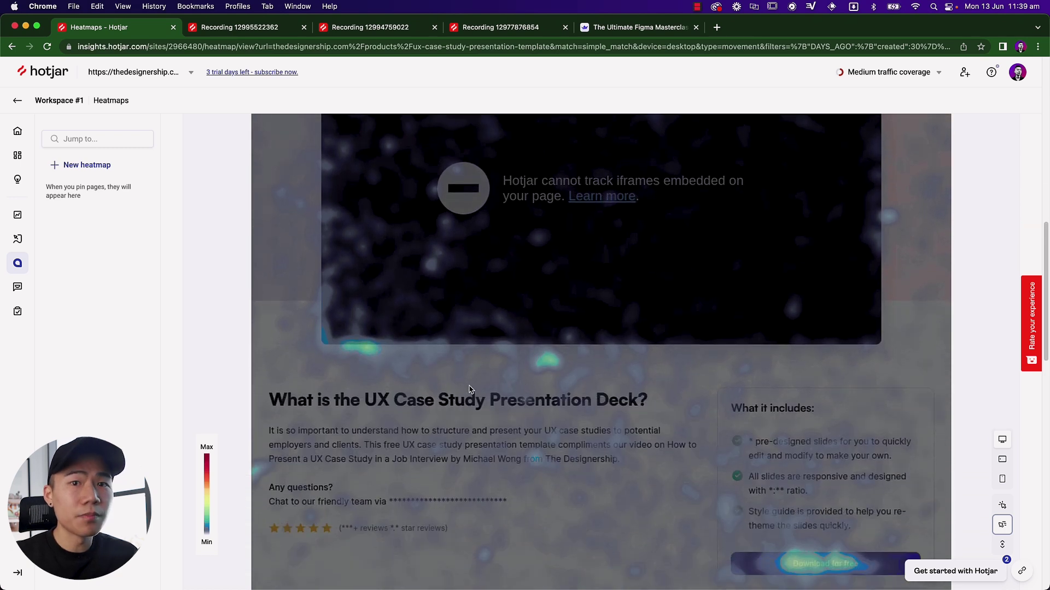
scroll(537, 403, "down", 5)
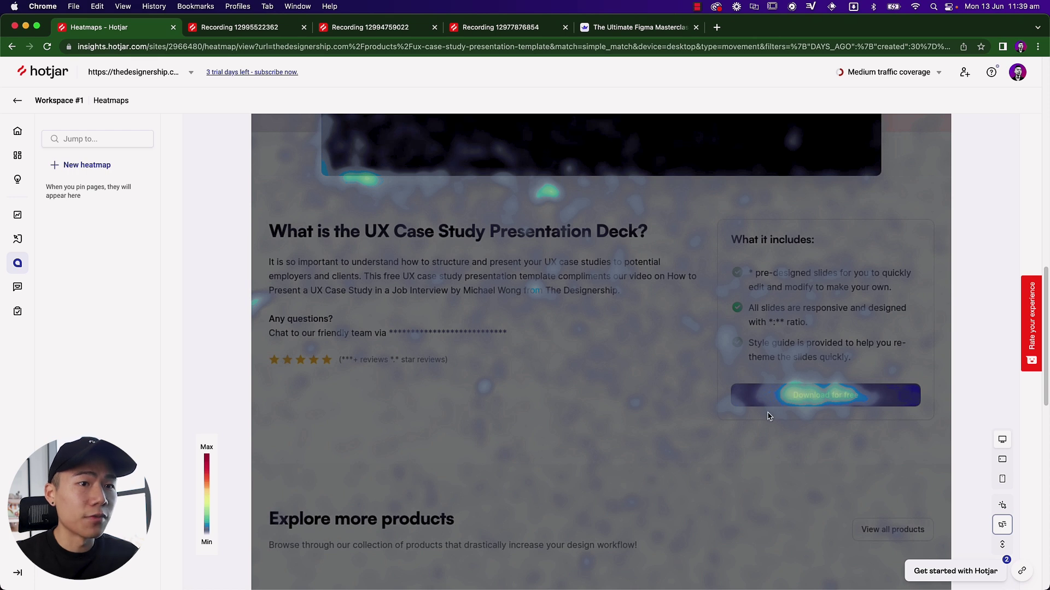
scroll(872, 376, "down", 5)
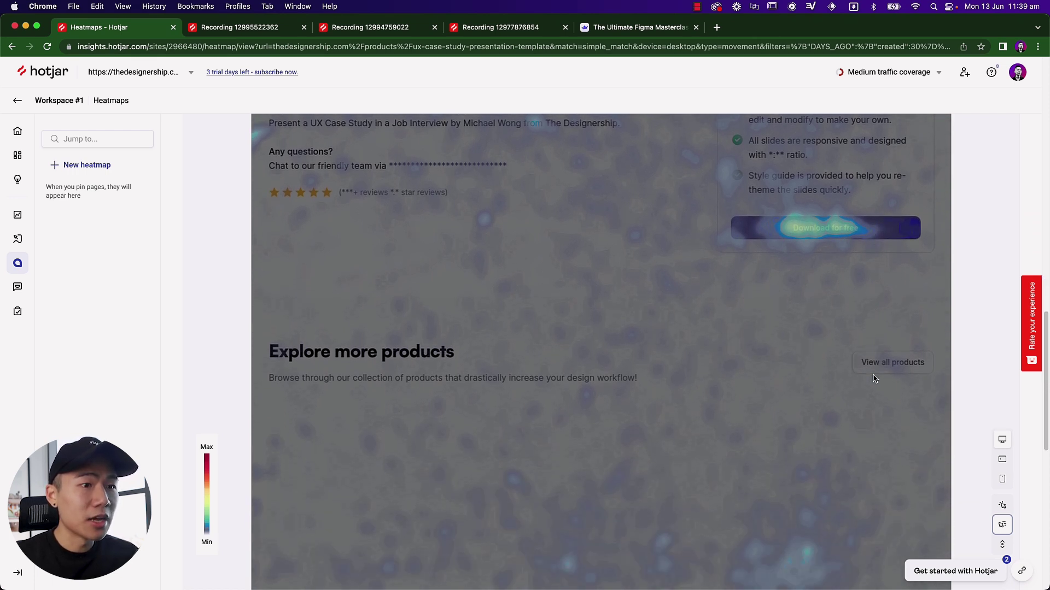
scroll(874, 377, "down", 2)
scroll(874, 378, "down", 5)
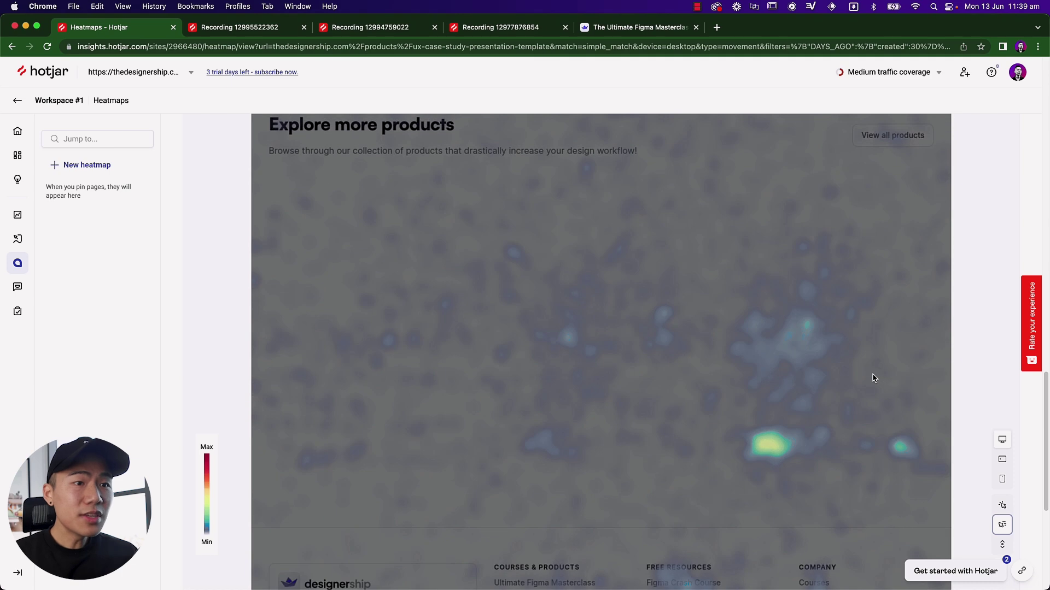
scroll(873, 378, "down", 2)
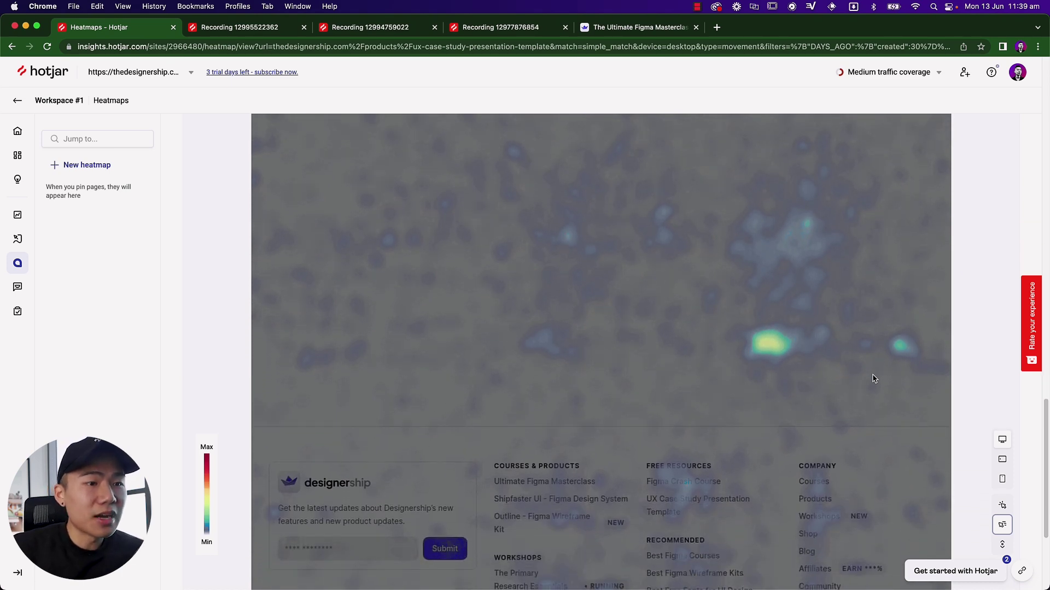
scroll(873, 378, "up", 15)
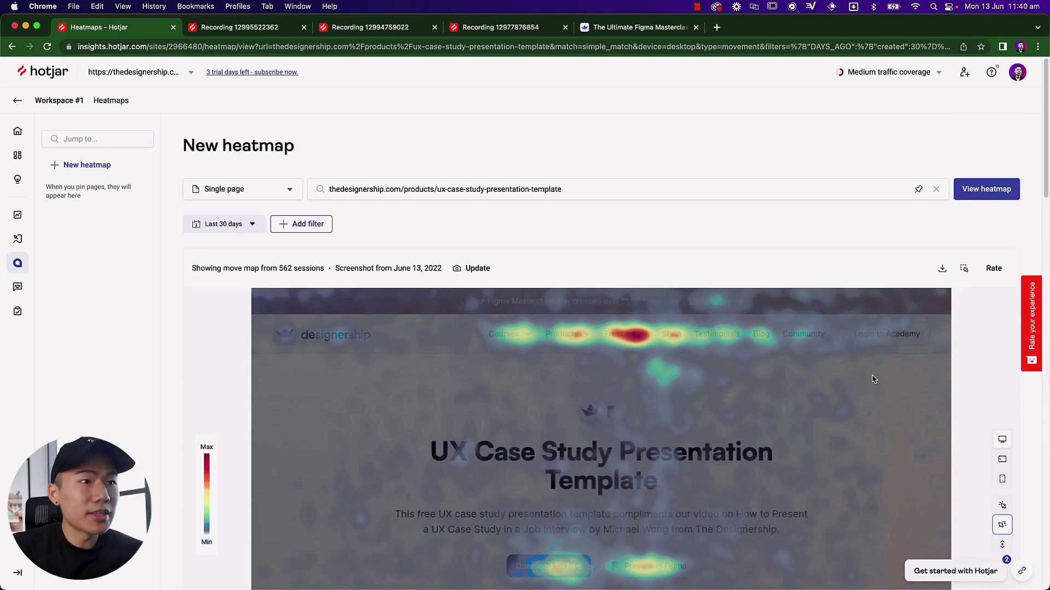
Step: Review cursor movement down to the page footer and switch the heatmap from the move map to the scroll map
scroll(873, 379, "down", 4)
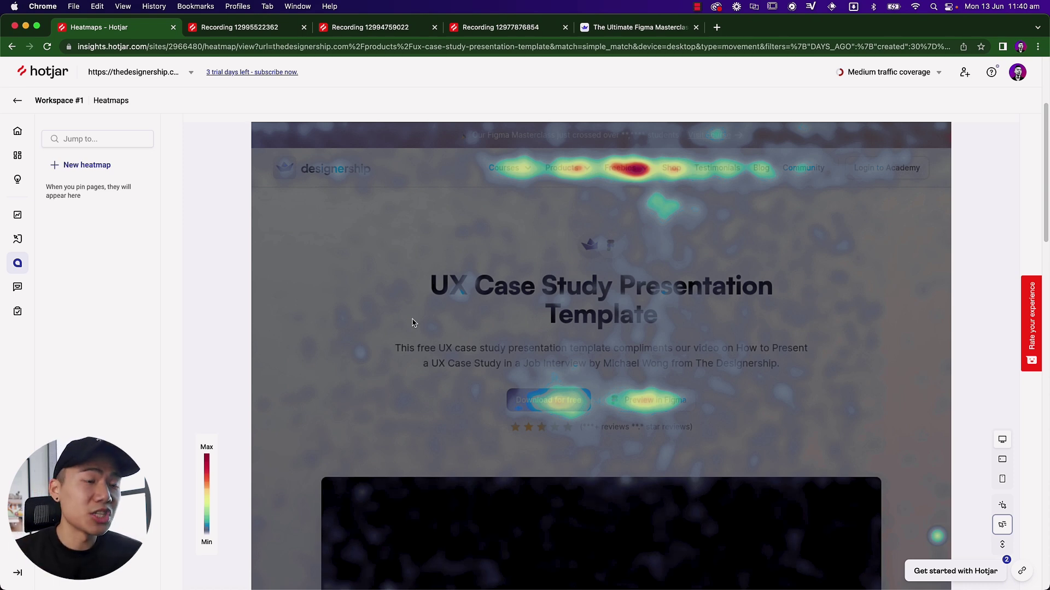
scroll(445, 339, "down", 20)
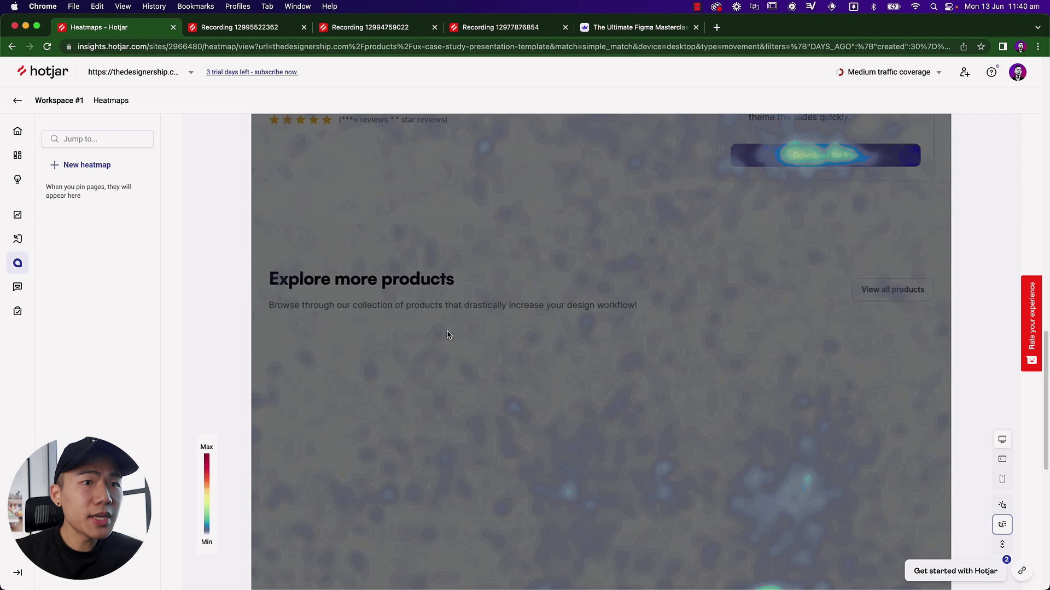
scroll(447, 334, "down", 9)
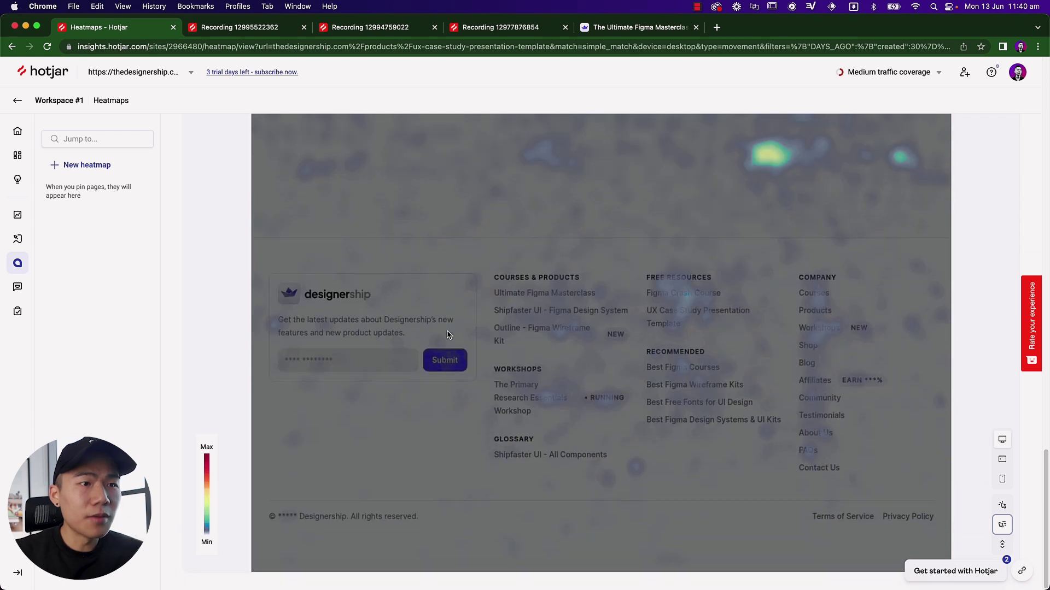
left_click(1003, 545)
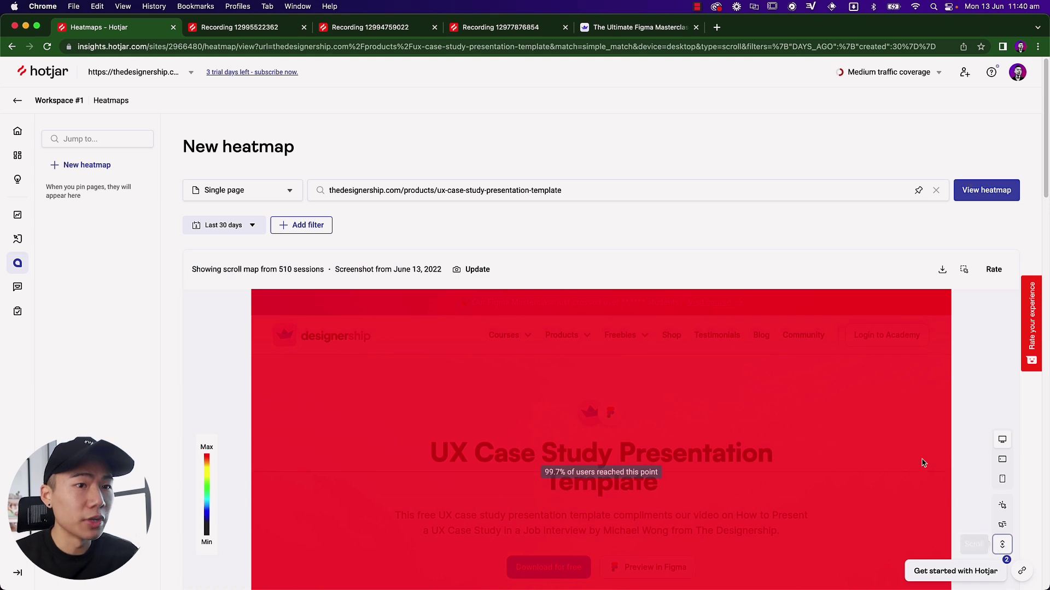
Step: Examine the scroll map from the hero section to the footer to see what share of visitors reaches each section
scroll(758, 291, "down", 1)
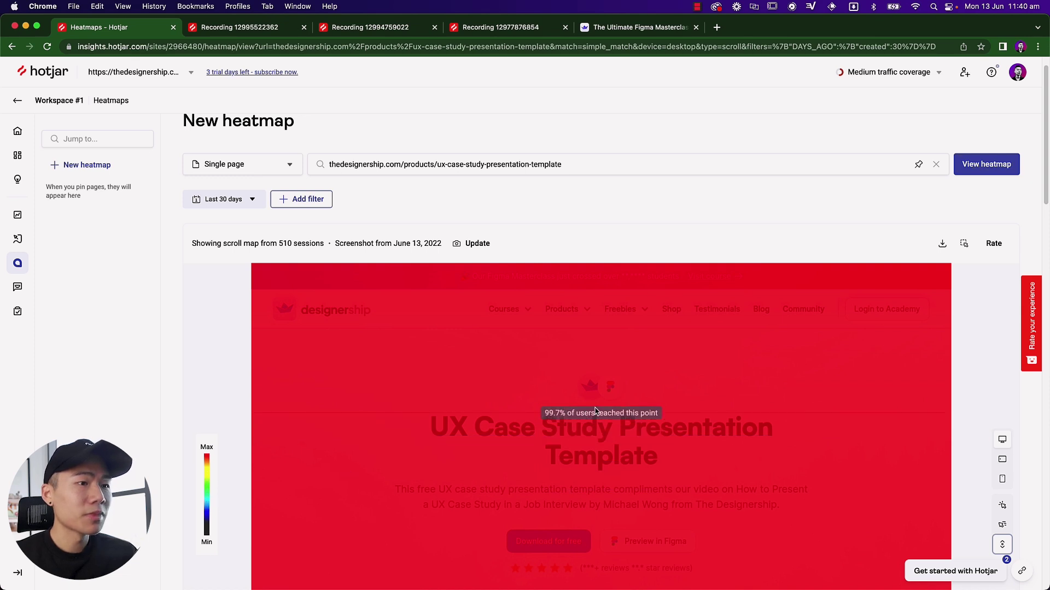
scroll(596, 350, "down", 3)
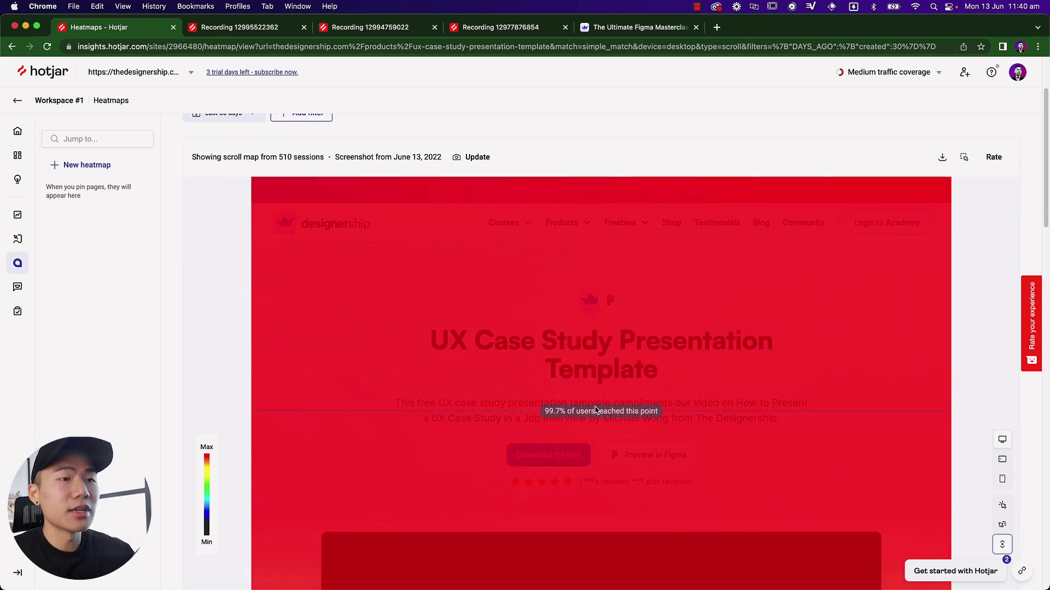
scroll(598, 409, "down", 4)
scroll(597, 409, "down", 4)
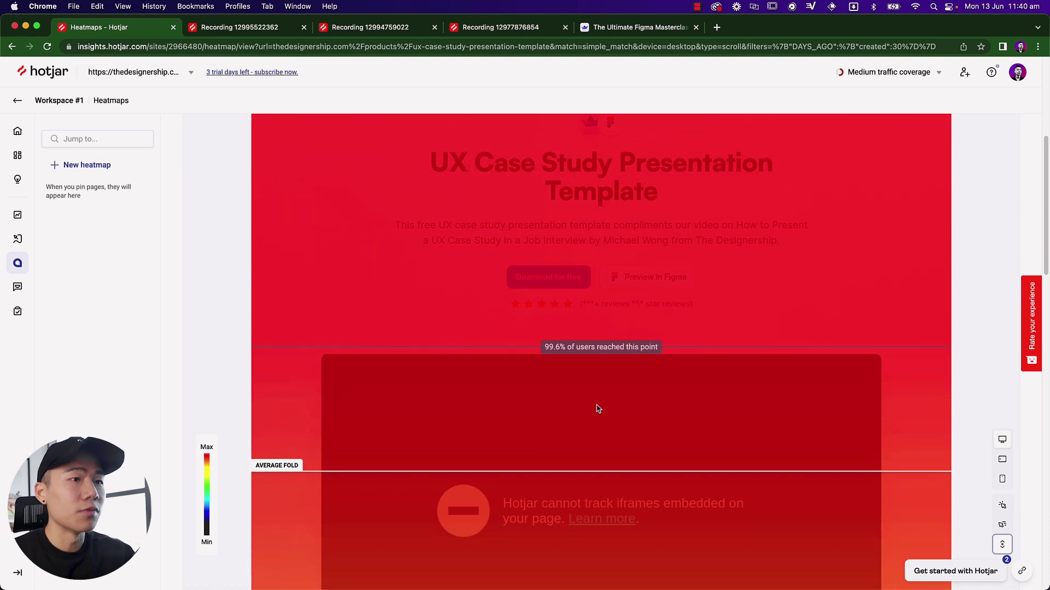
scroll(595, 409, "down", 10)
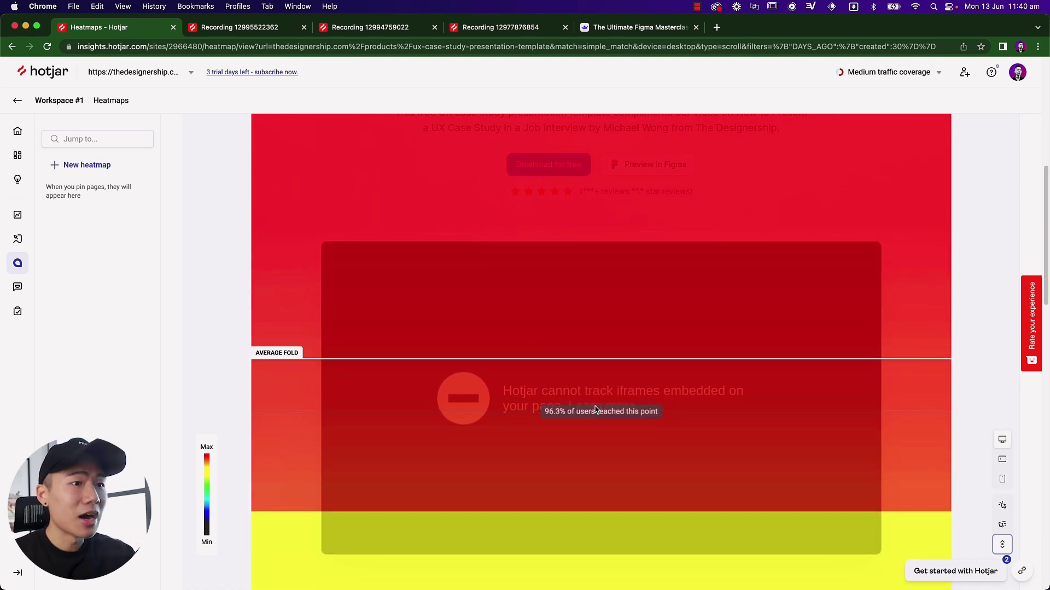
scroll(595, 406, "down", 3)
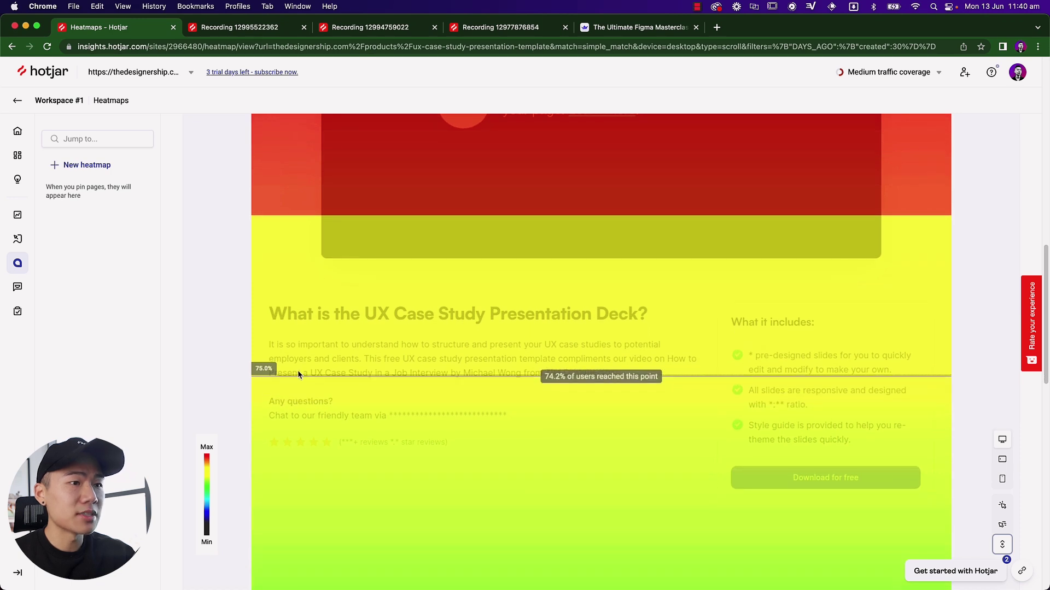
scroll(497, 377, "down", 2)
scroll(496, 377, "down", 14)
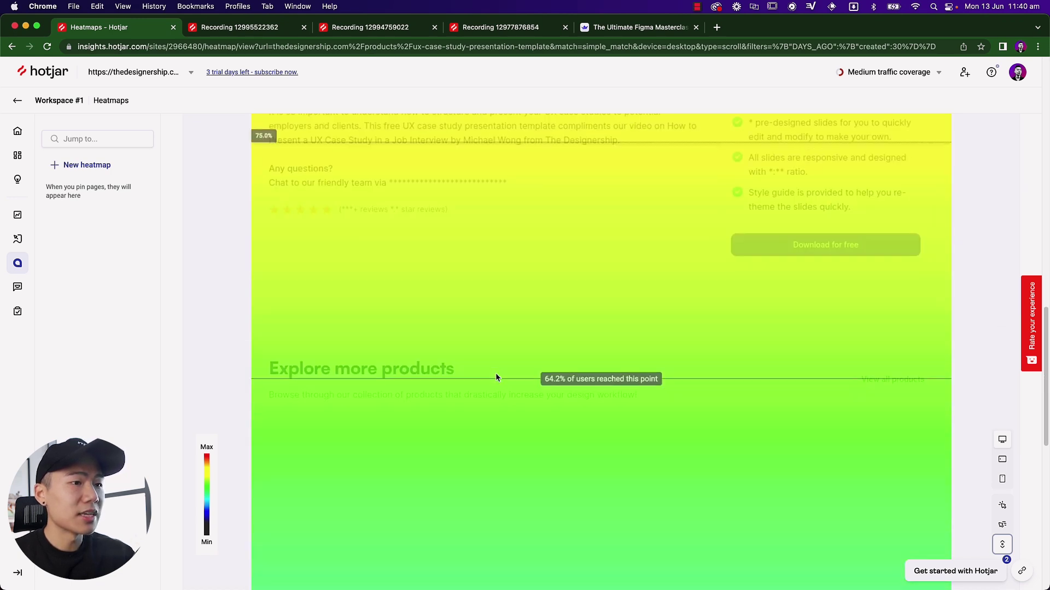
scroll(496, 378, "down", 1)
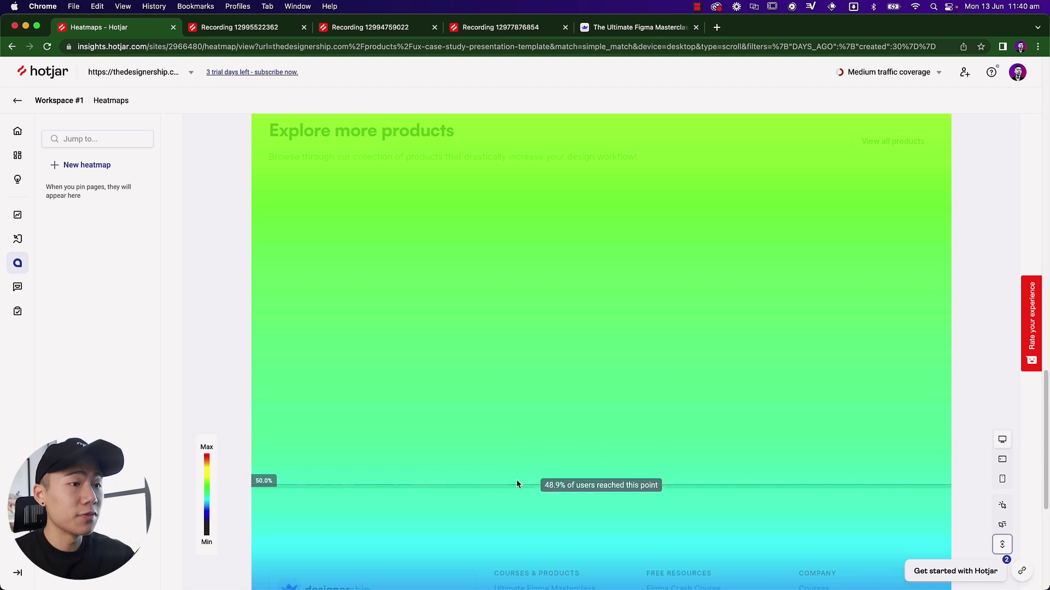
scroll(516, 480, "down", 1)
scroll(518, 486, "down", 10)
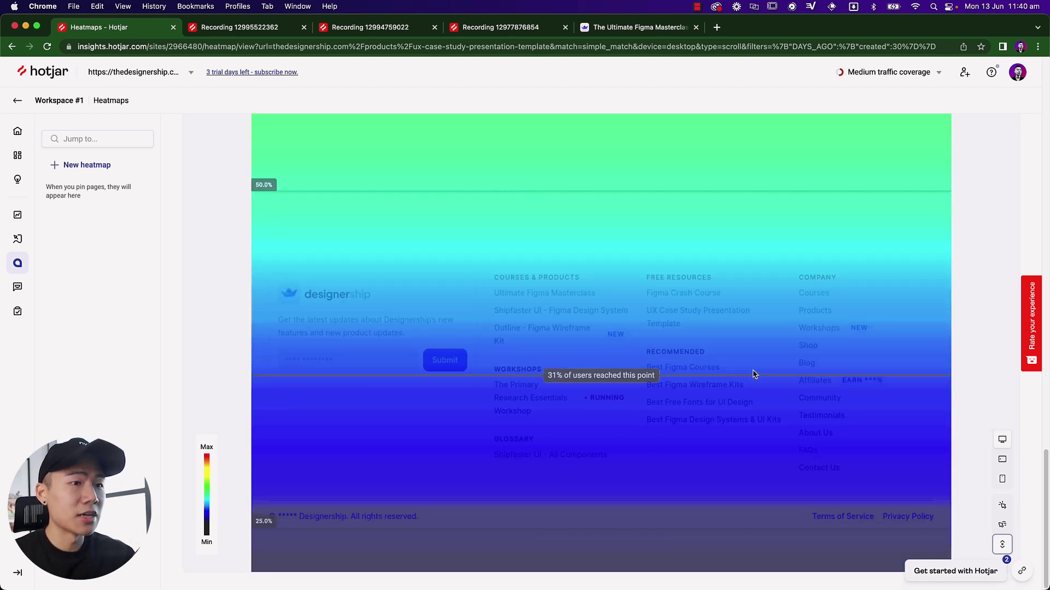
scroll(818, 501, "up", 20)
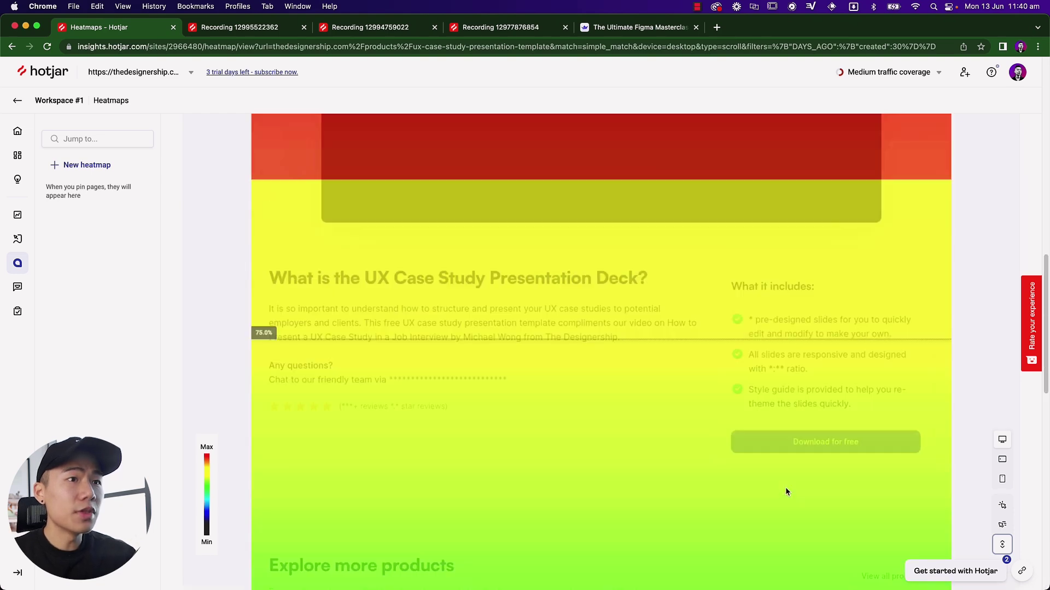
scroll(787, 494, "up", 5)
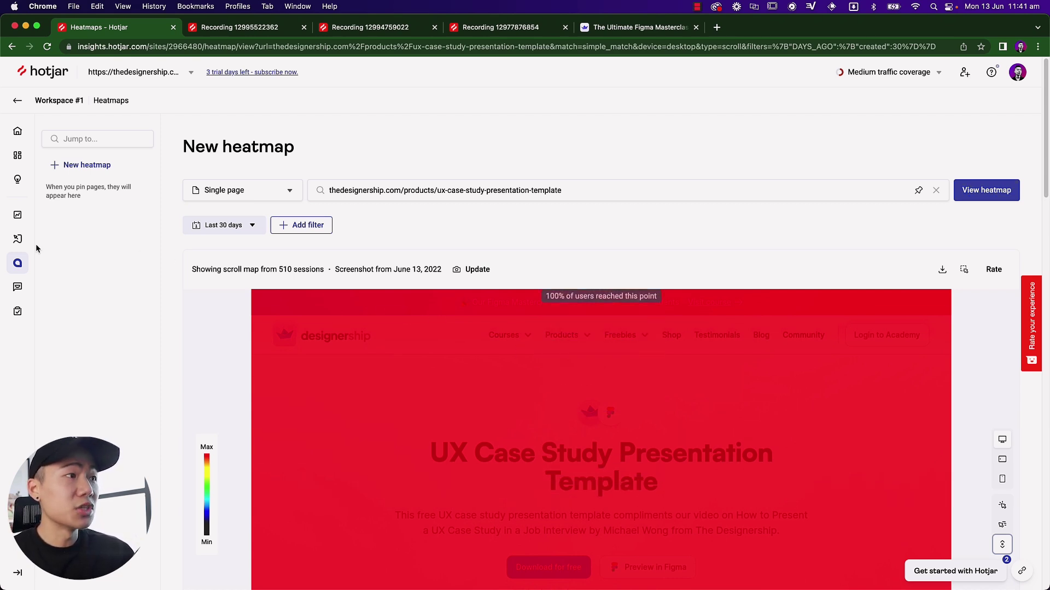
Step: Open the session recordings list and review its date range options and available filter types
left_click(19, 241)
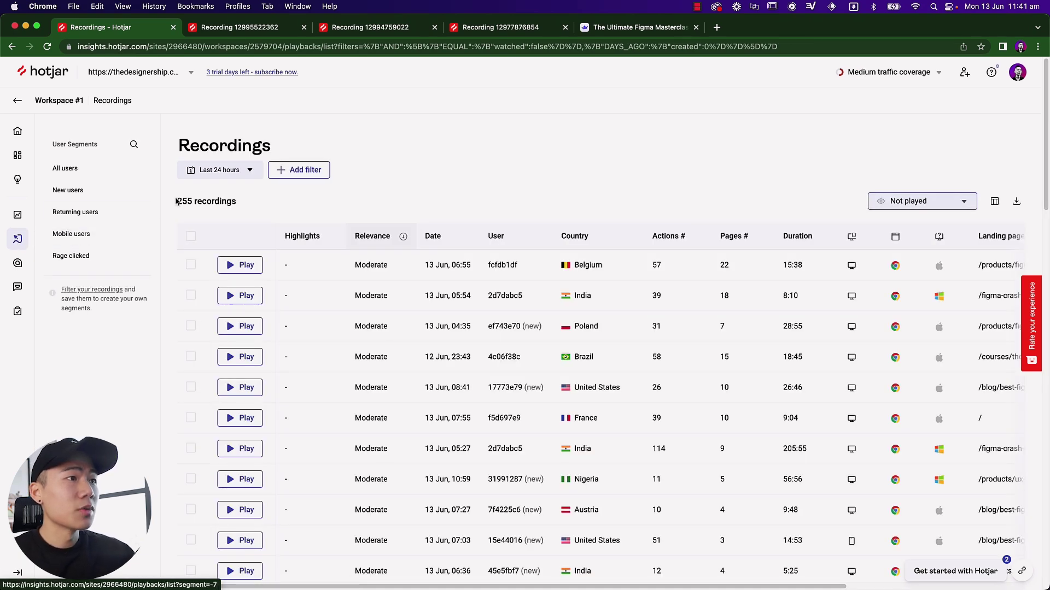
left_click(234, 173)
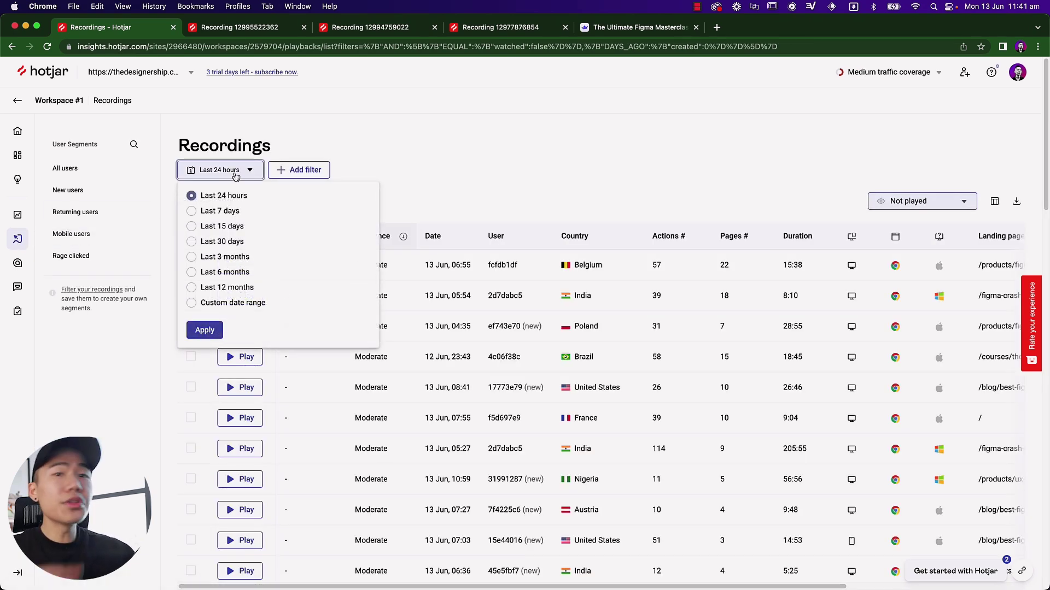
left_click(220, 244)
left_click(324, 175)
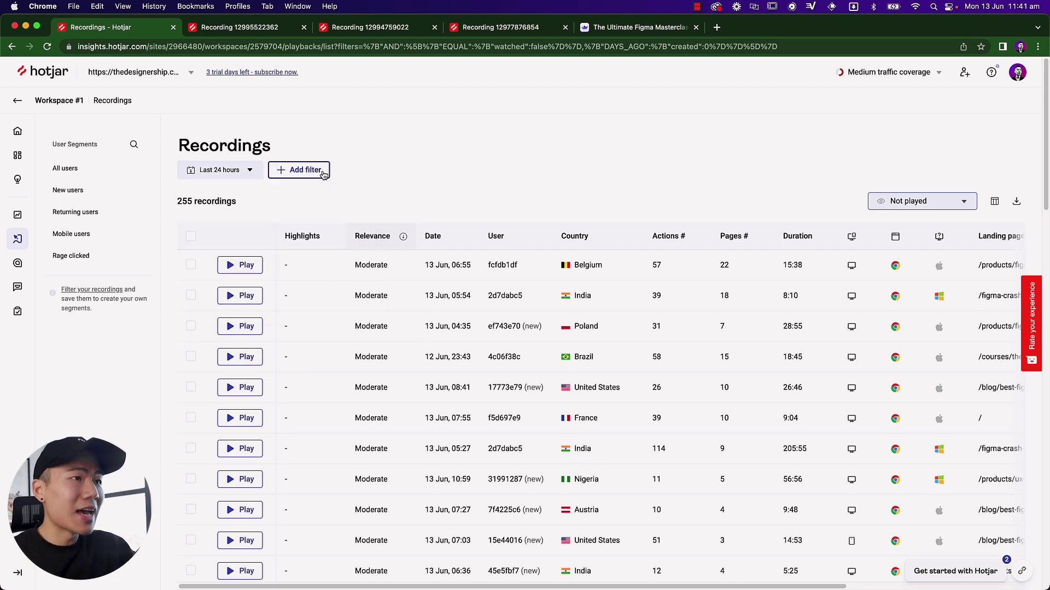
left_click(323, 175)
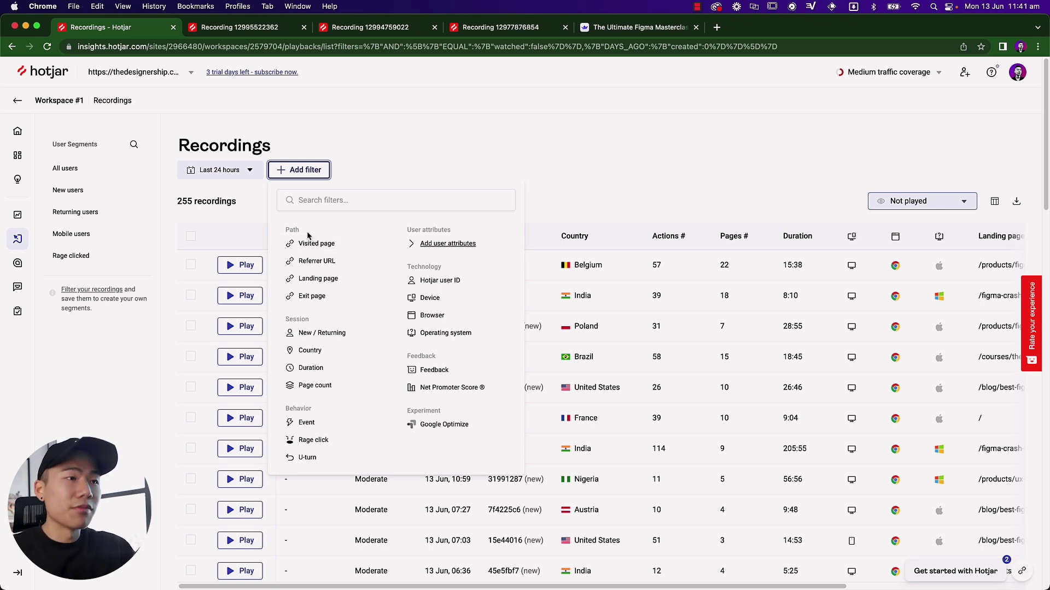
left_click(492, 150)
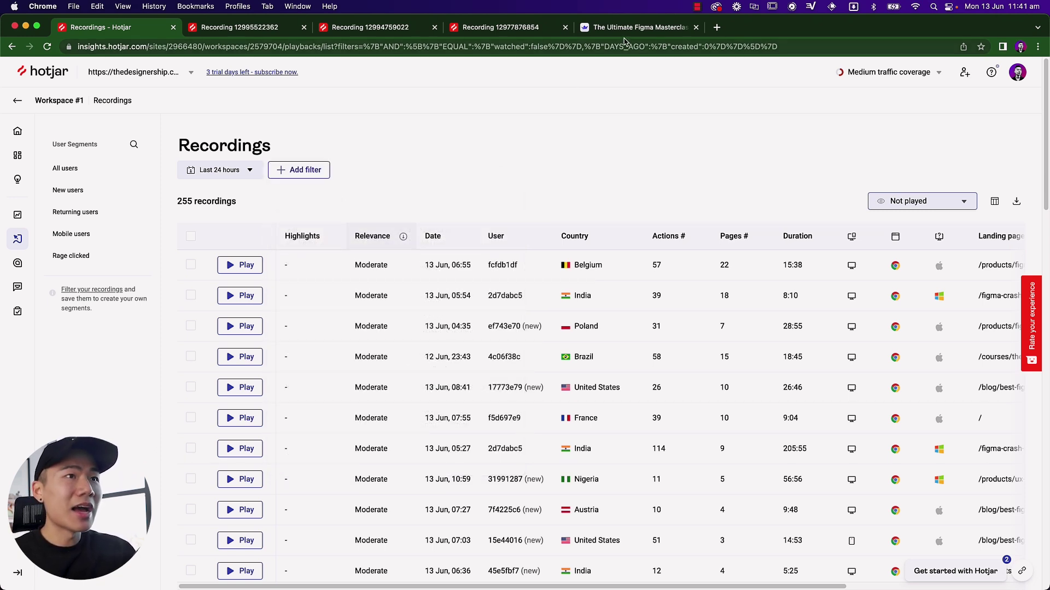
Step: Look at the Ultimate Figma Masterclass course page and return to the recordings list
left_click(626, 30)
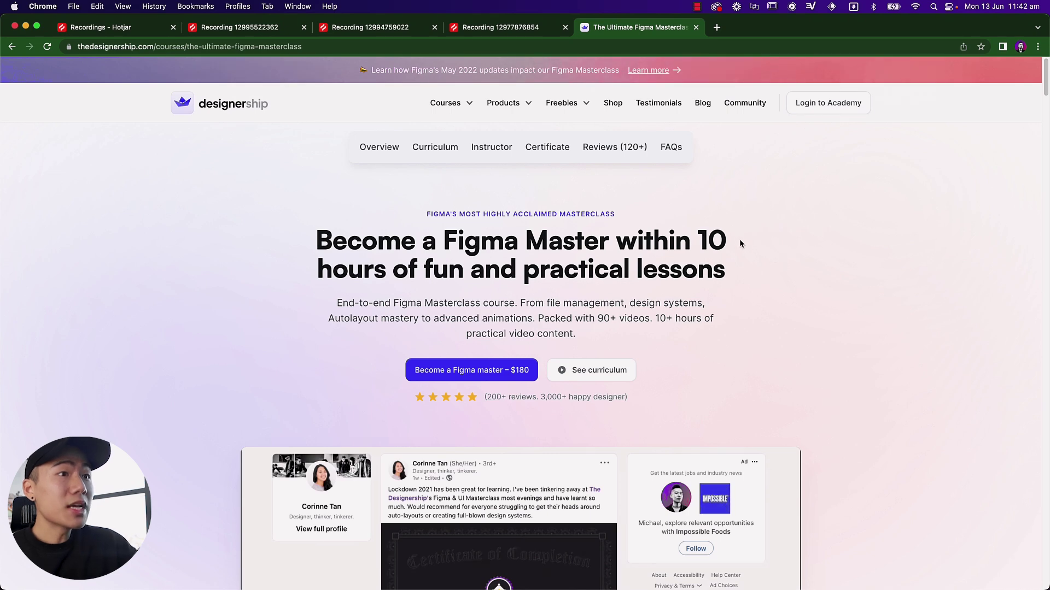
scroll(751, 244, "down", 1)
left_click(107, 29)
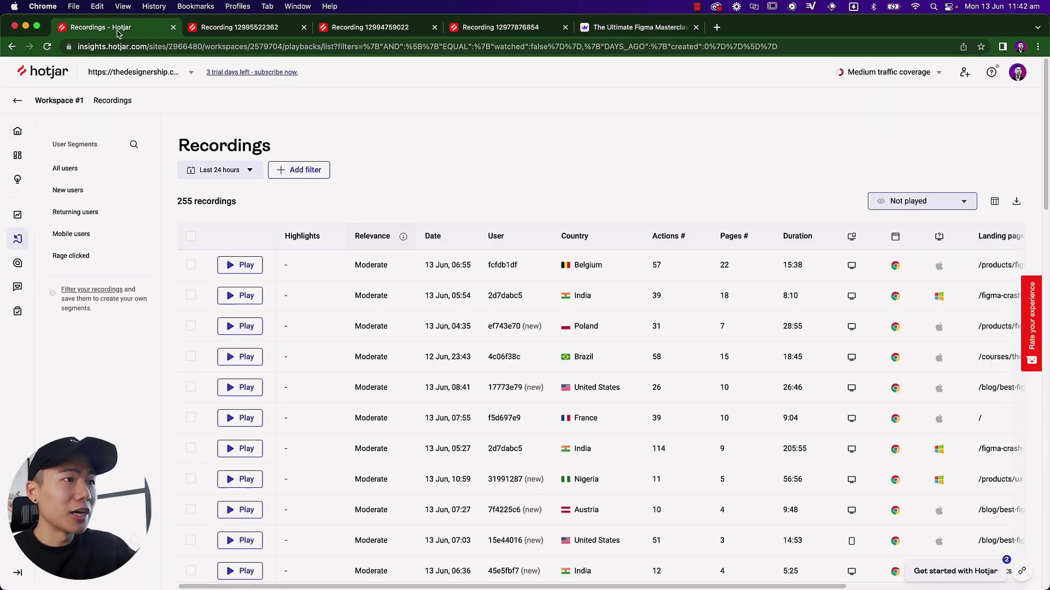
left_click(227, 170)
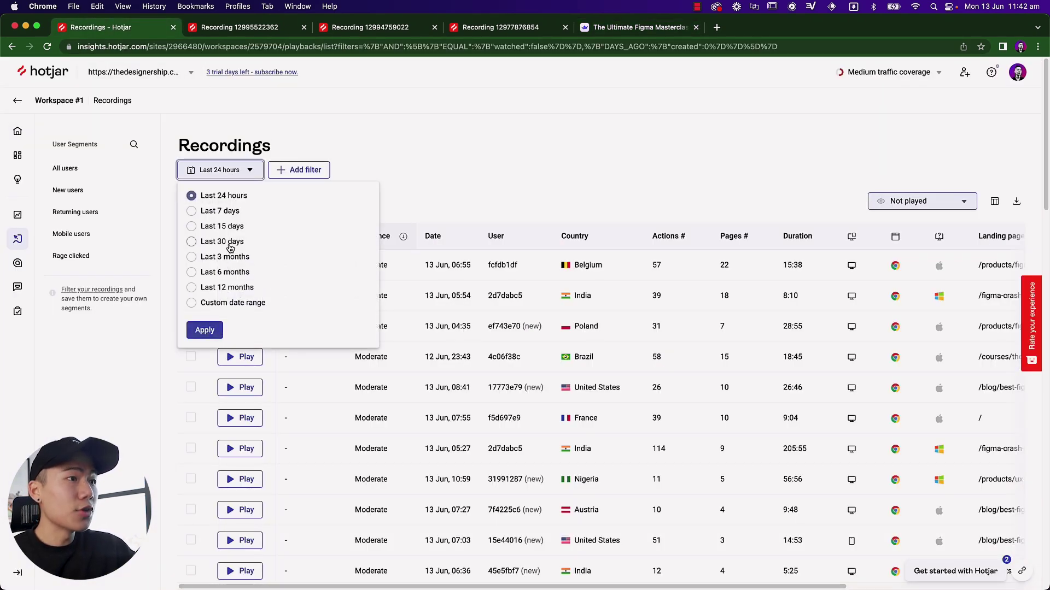
left_click(226, 243)
left_click(308, 146)
Step: Filter the recordings to sessions whose landing page contains "figma-masterclass"
left_click(300, 170)
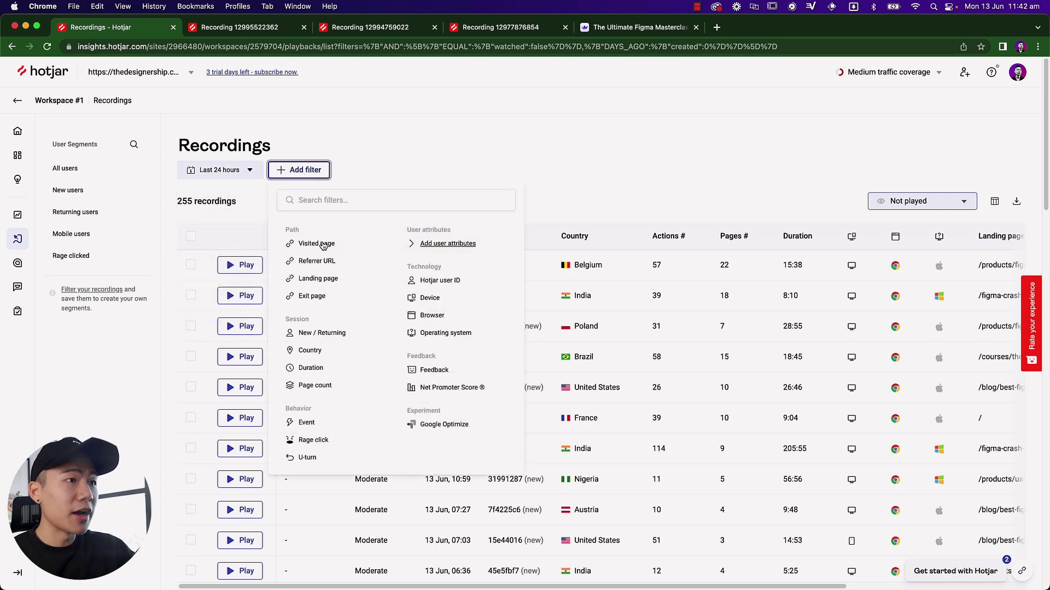
left_click(330, 280)
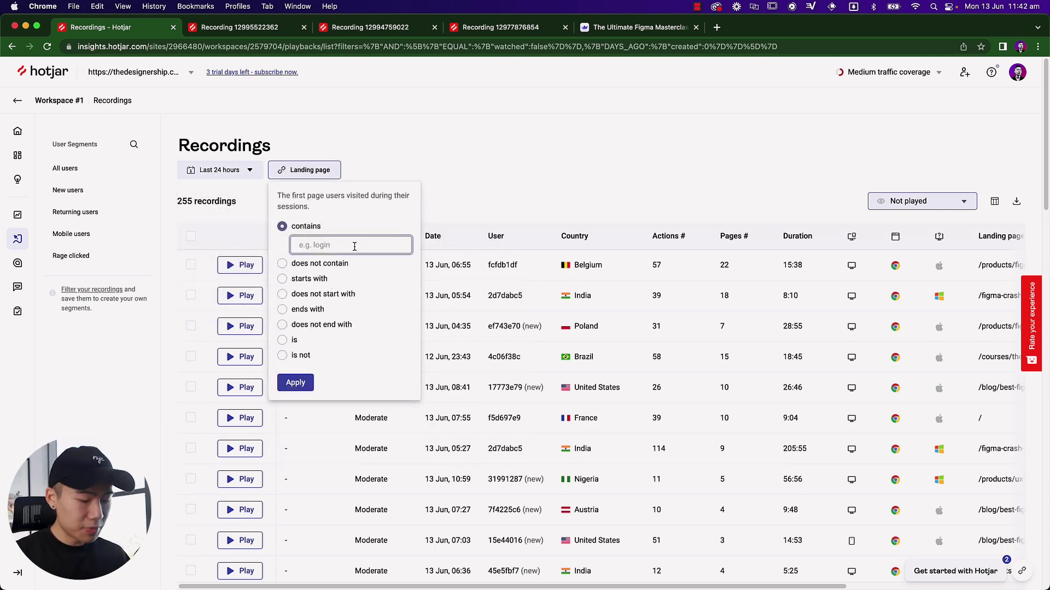
type("figma-masterclass")
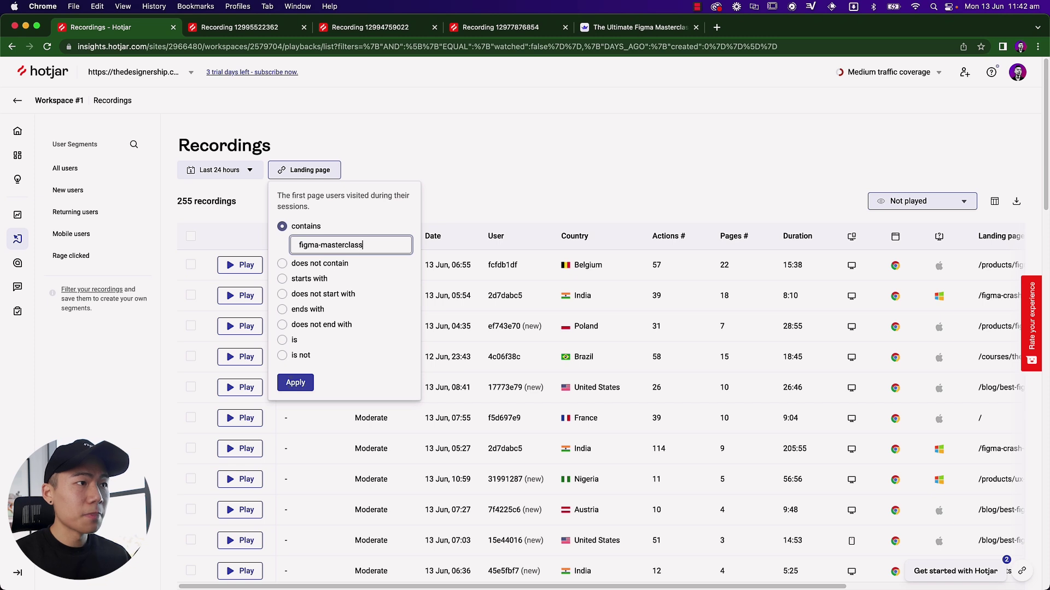
key("Return")
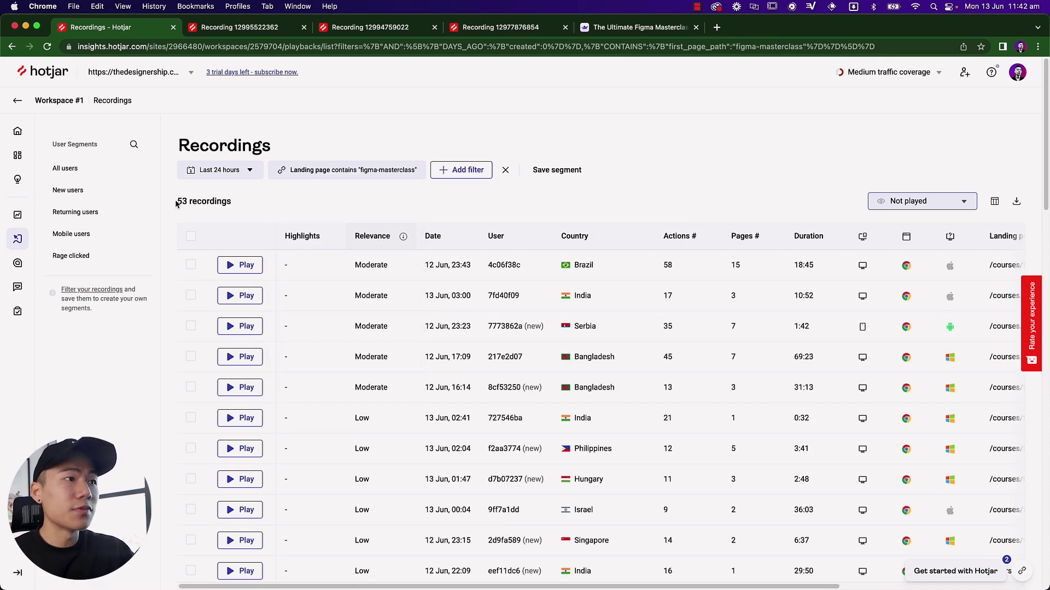
Step: Set the date range of the filtered recordings to the last 30 days
left_click(219, 170)
left_click(220, 242)
left_click(205, 330)
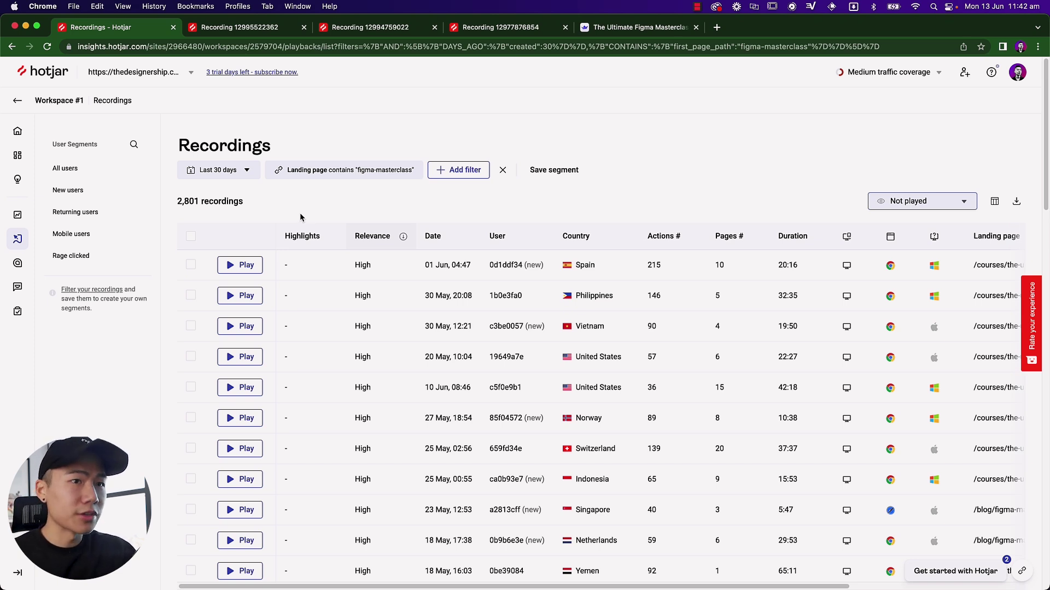
Step: Play the first recording in the filtered list, from Spain, and set its playback speed to 0.5x
scroll(304, 199, "down", 1)
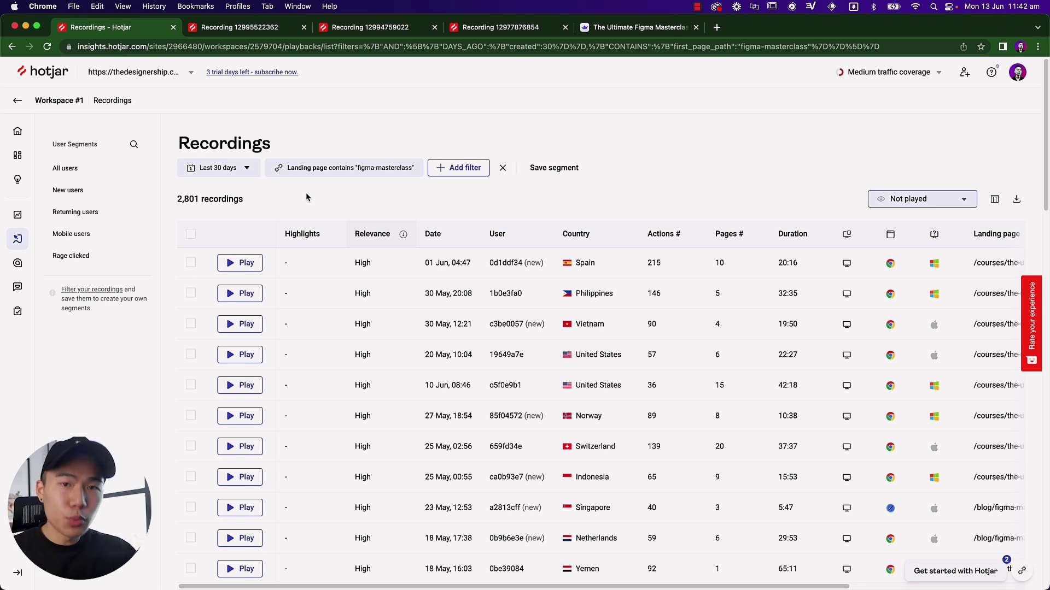
left_click(243, 264)
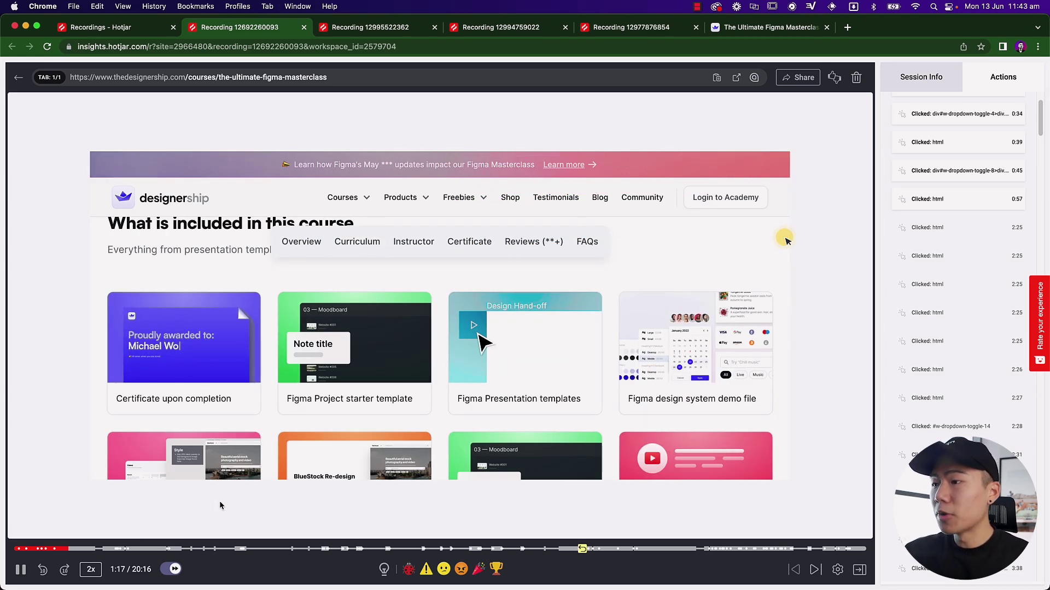
left_click(91, 570)
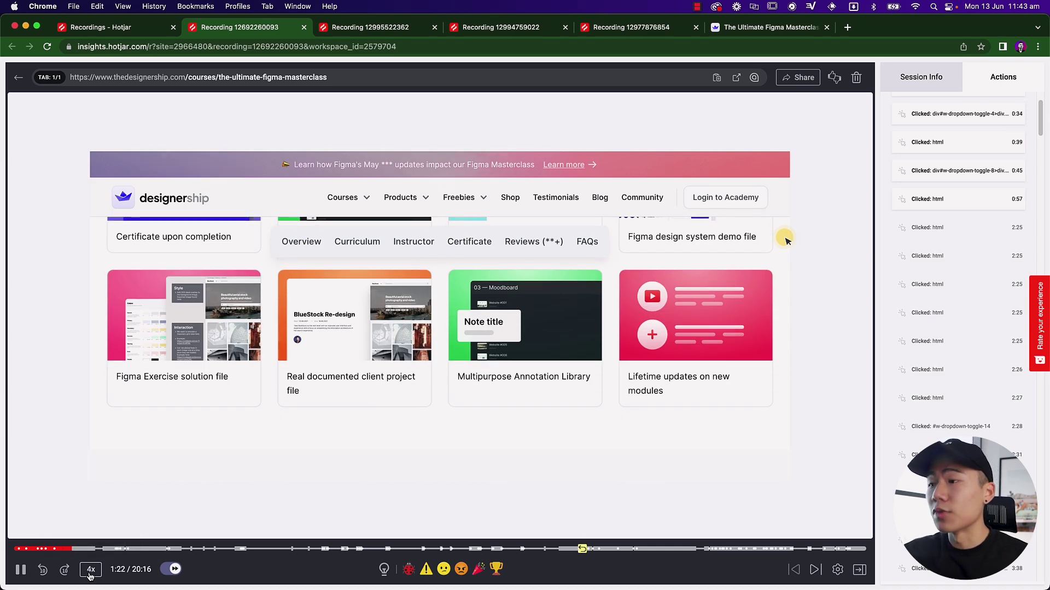
left_click(90, 570)
left_click(91, 569)
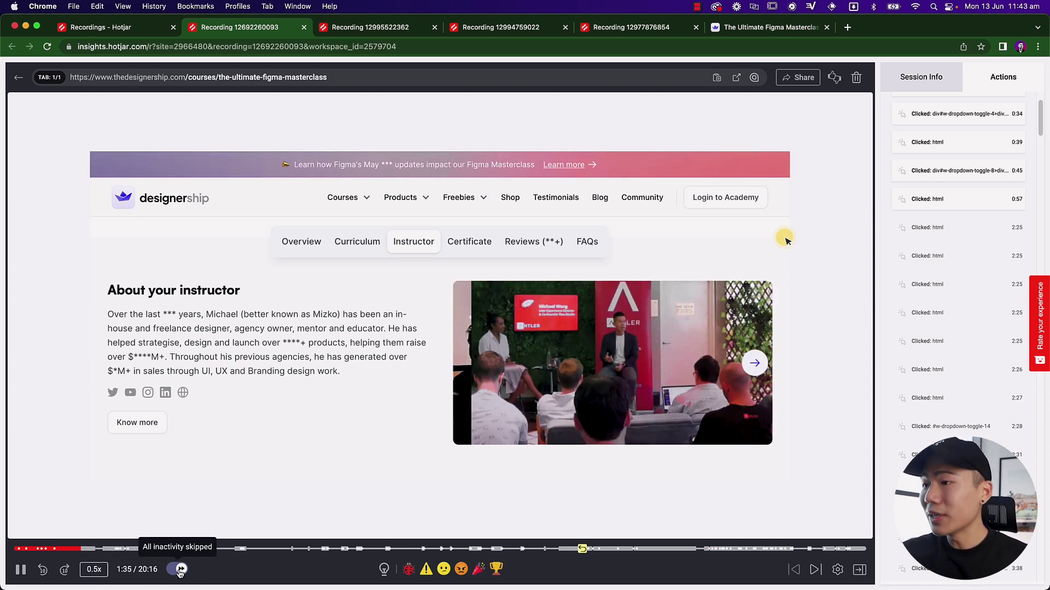
Step: Toggle inactivity skipping off and back on, and look through the visitor's logged actions in the recording
left_click(181, 569)
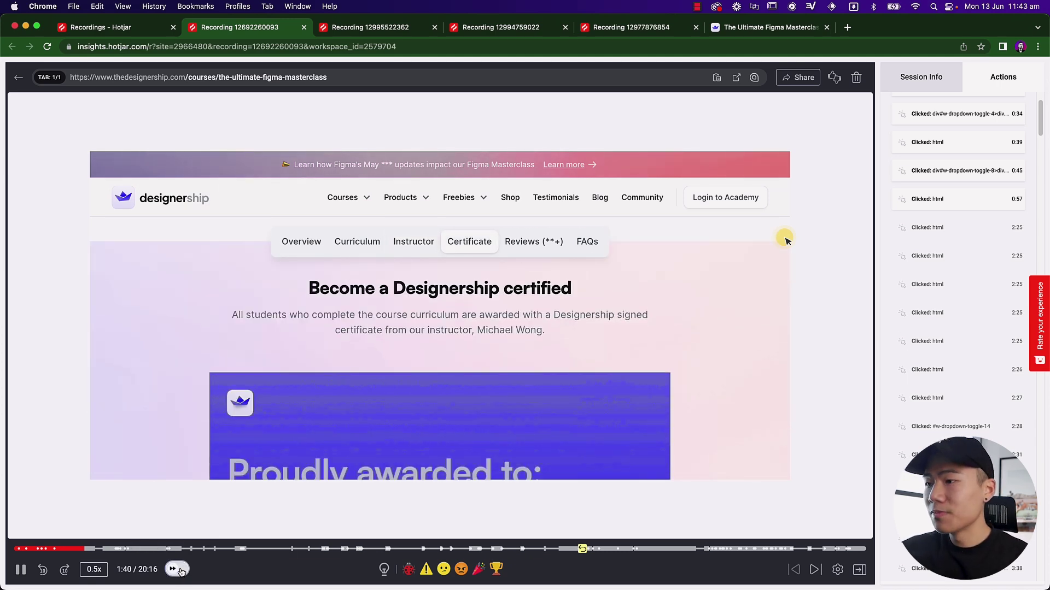
left_click(181, 569)
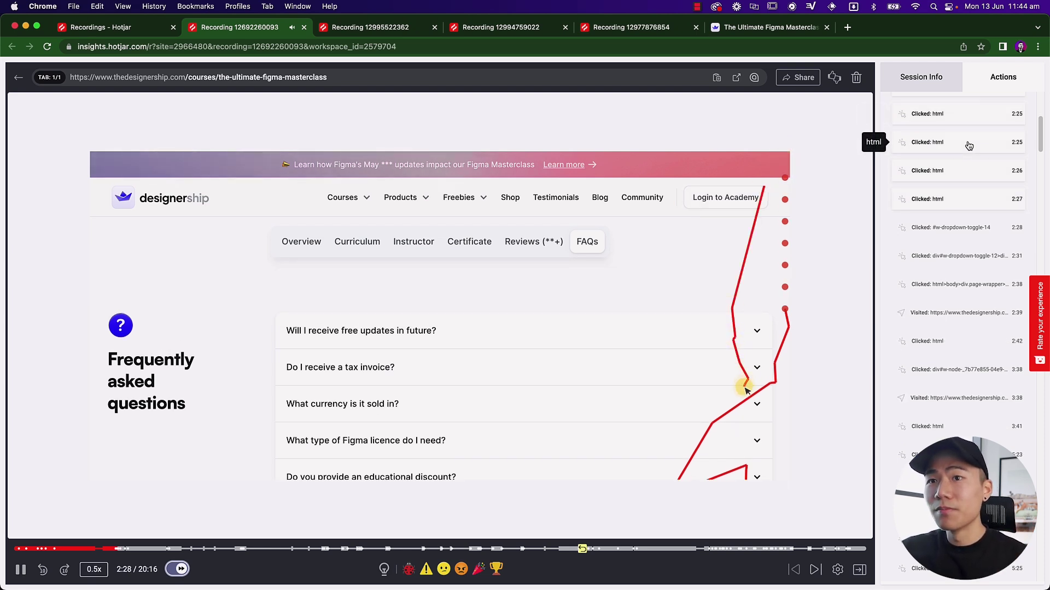
scroll(975, 252, "down", 5)
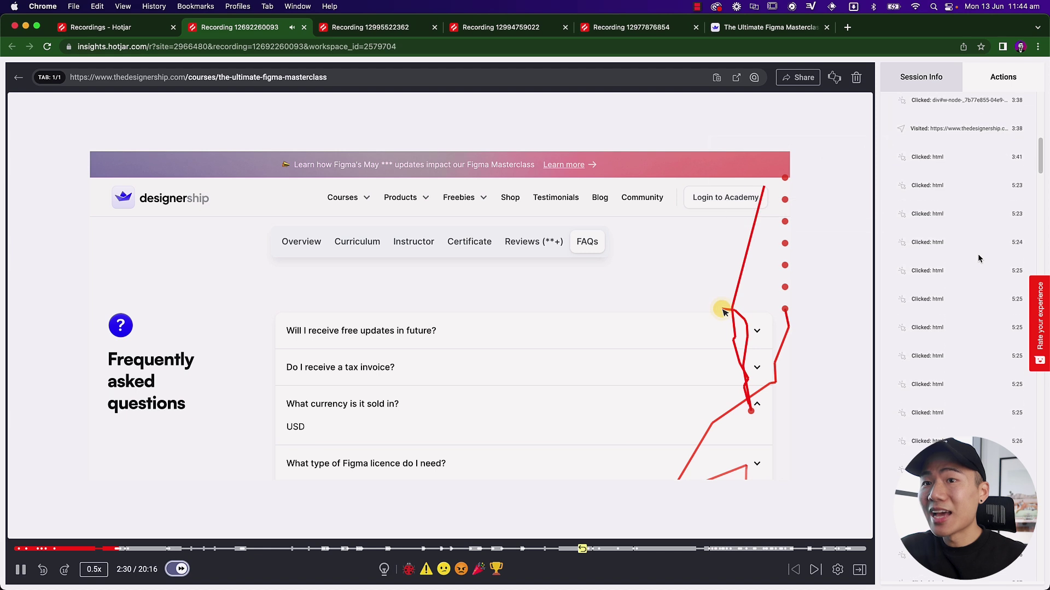
scroll(978, 254, "down", 10)
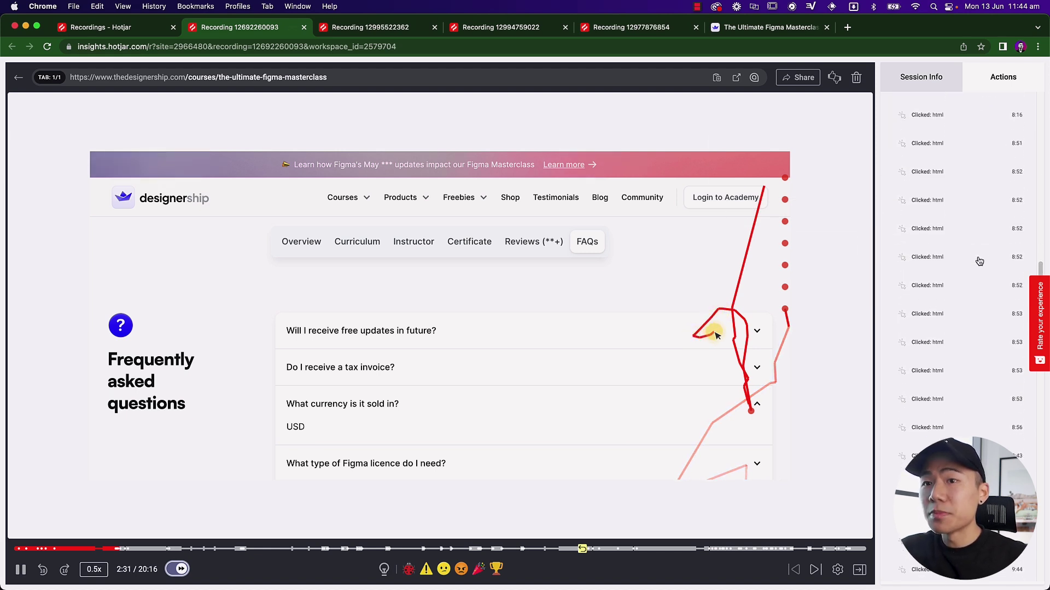
Step: Look back through the visitor's earlier logged actions, up to the page visits and dropdown clicks around the current playback time
scroll(978, 262, "up", 5)
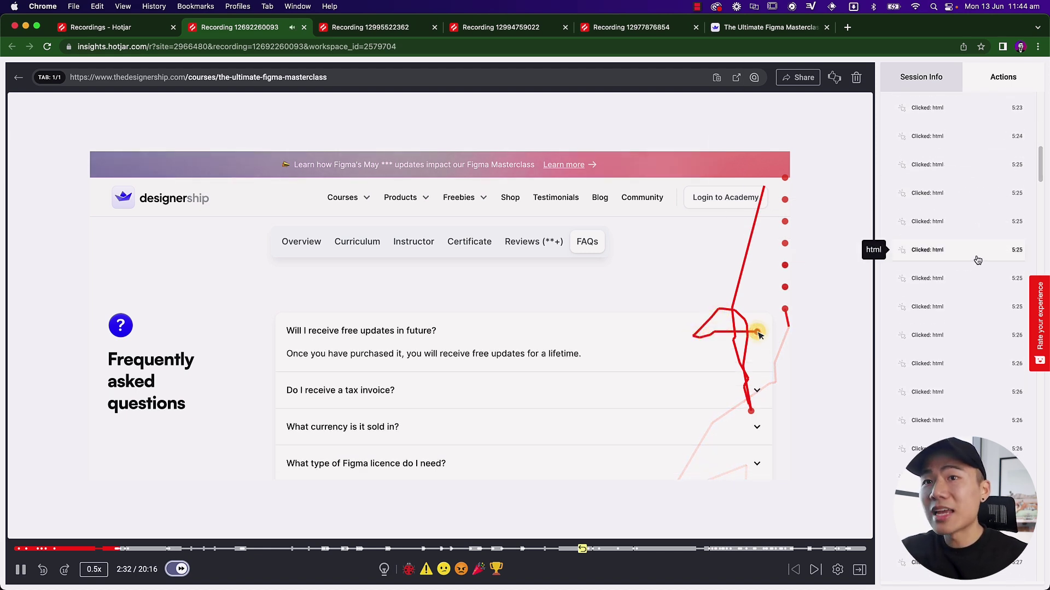
scroll(977, 260, "up", 1)
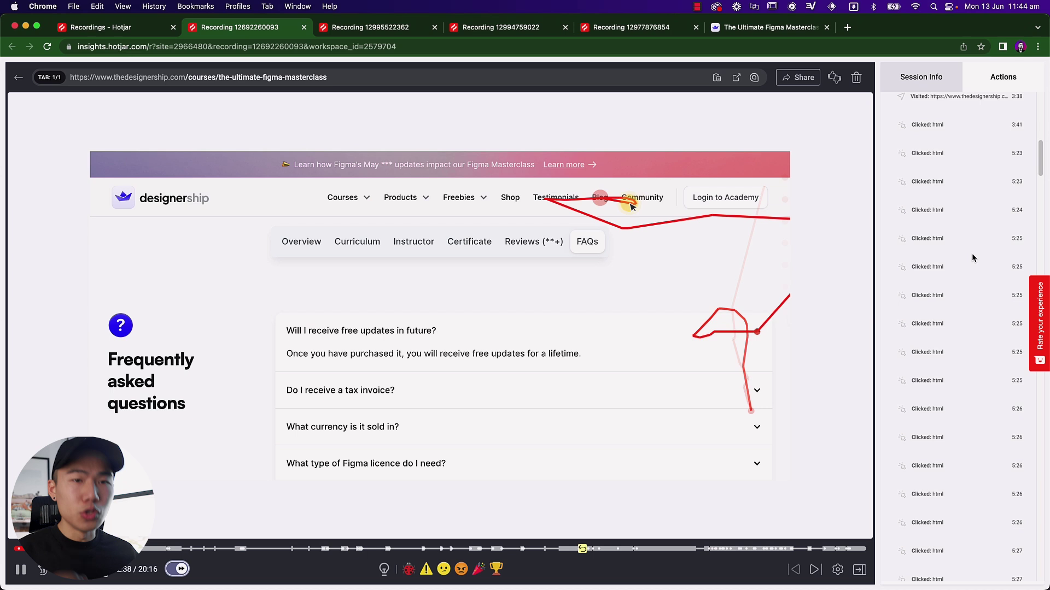
scroll(972, 257, "up", 4)
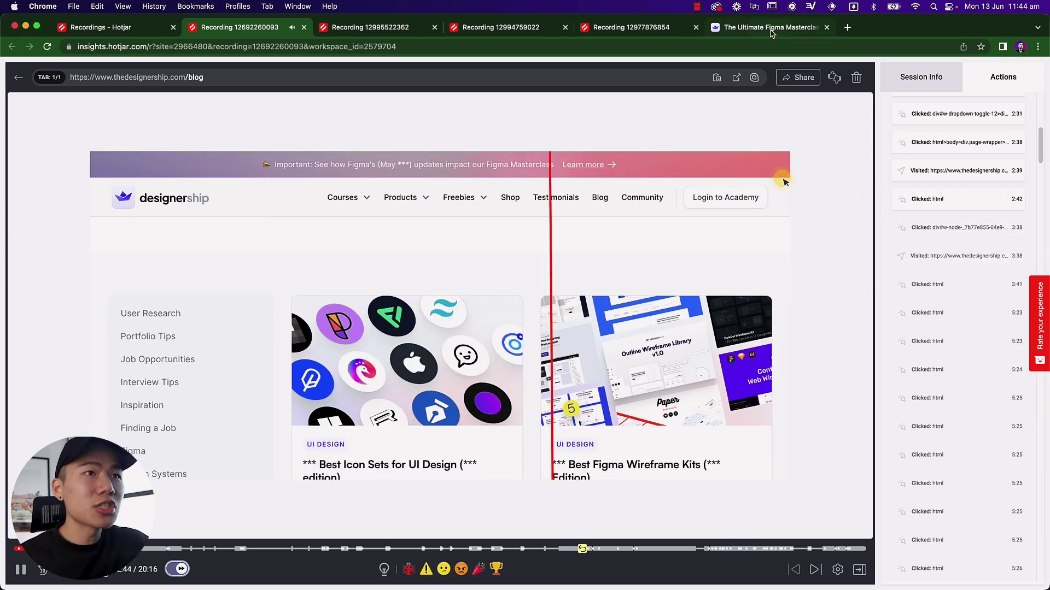
Step: Switch to the live Ultimate Figma Masterclass page and examine its headline, call-to-action area and intro video
left_click(772, 29)
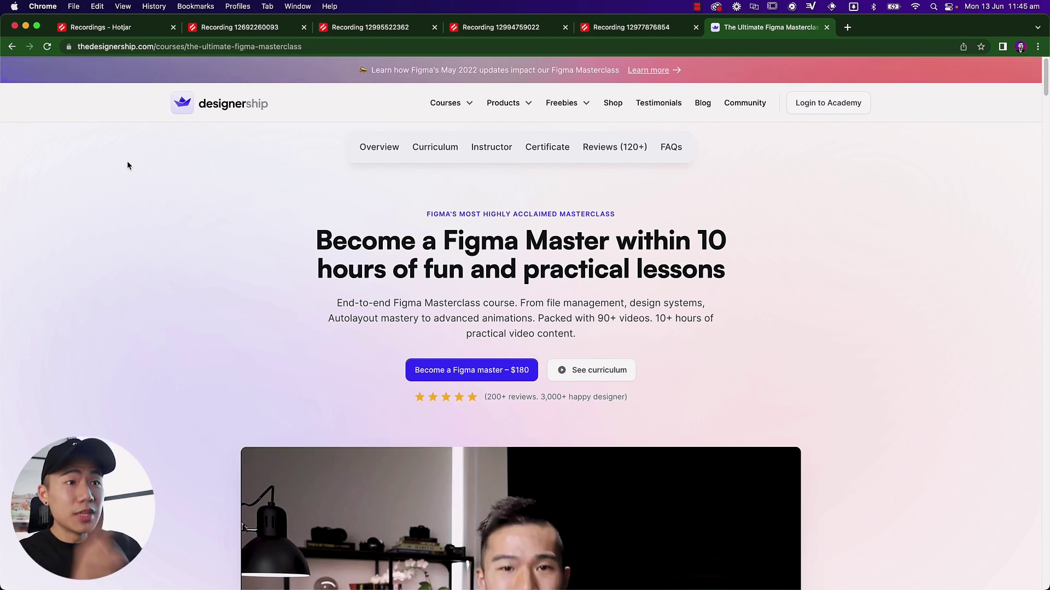
scroll(129, 208, "down", 3)
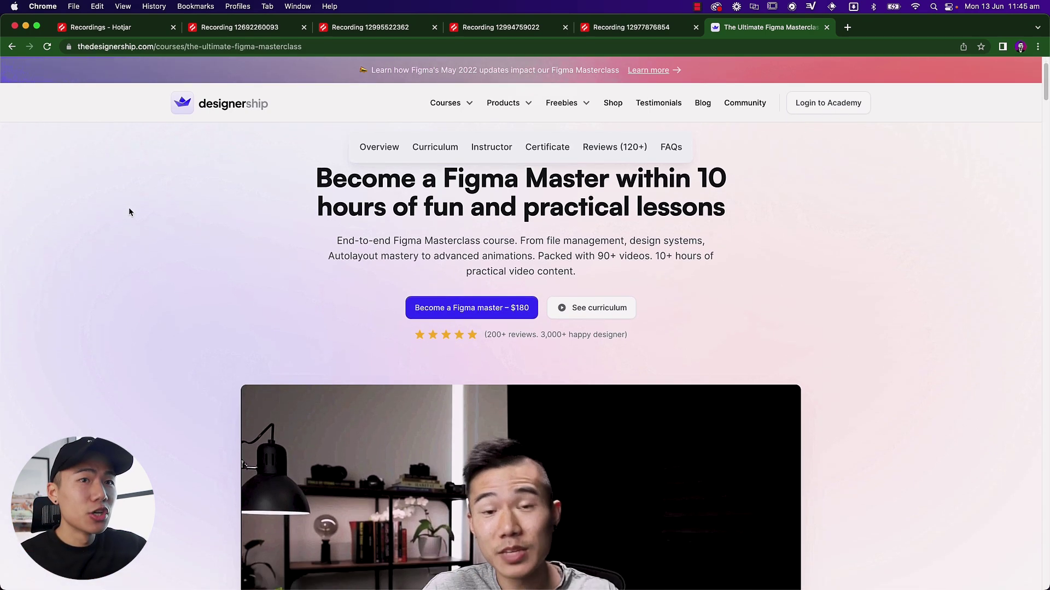
scroll(132, 209, "down", 2)
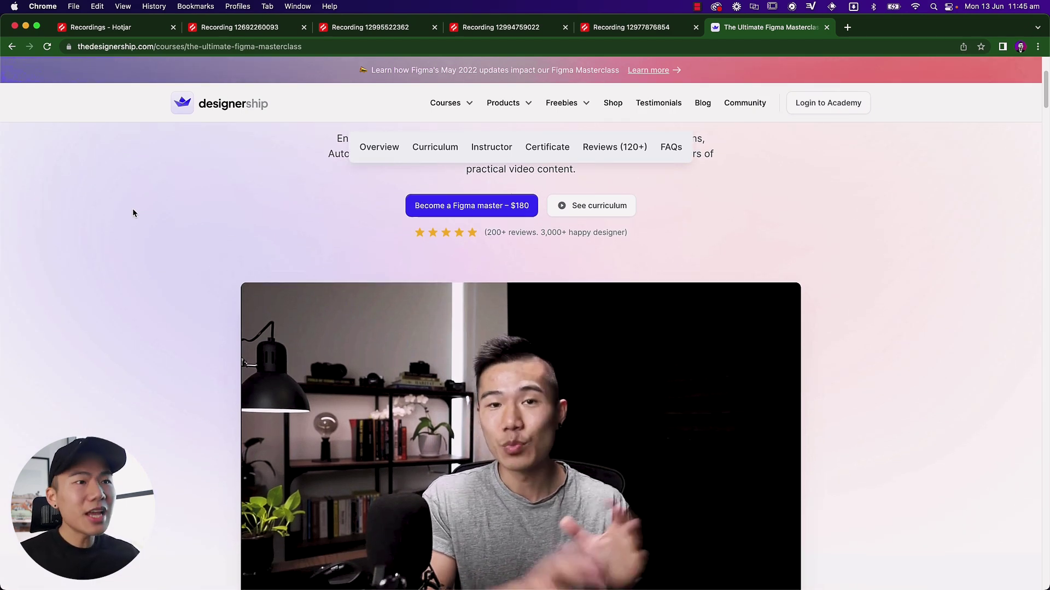
scroll(132, 209, "down", 1)
scroll(131, 214, "down", 1)
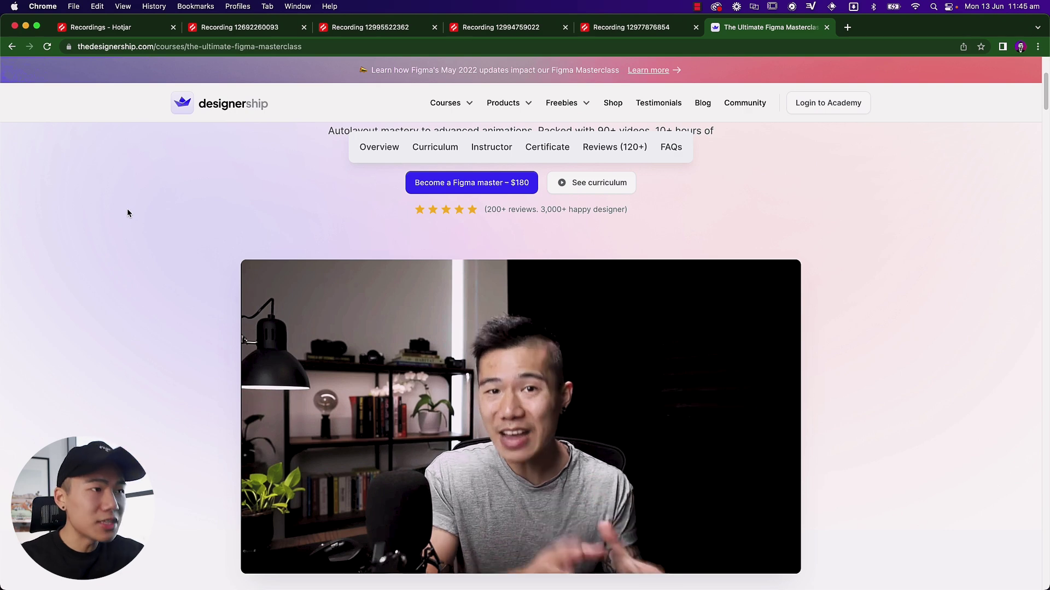
scroll(128, 215, "down", 1)
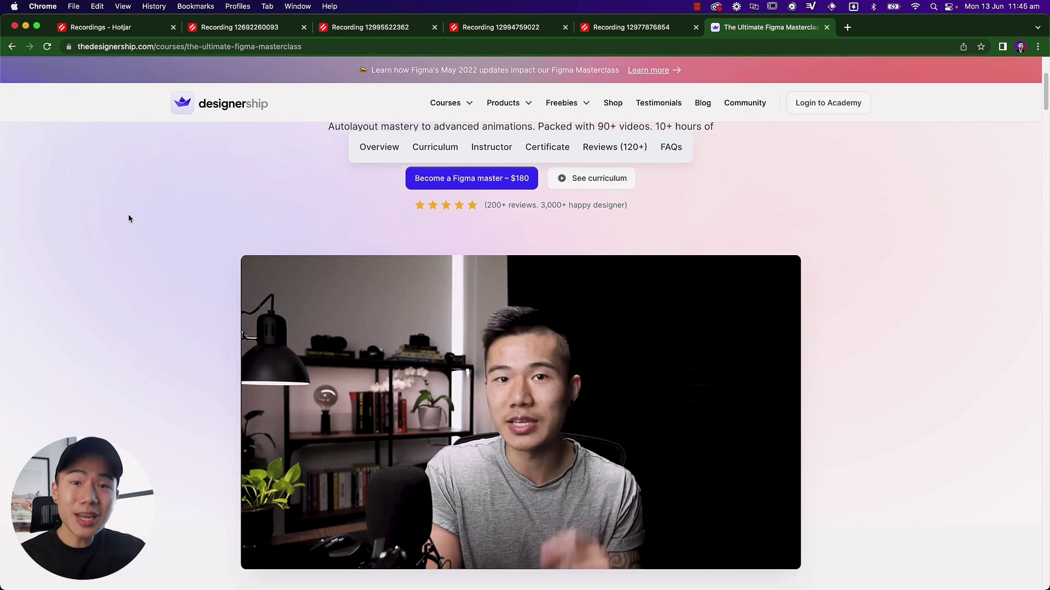
scroll(128, 214, "up", 3)
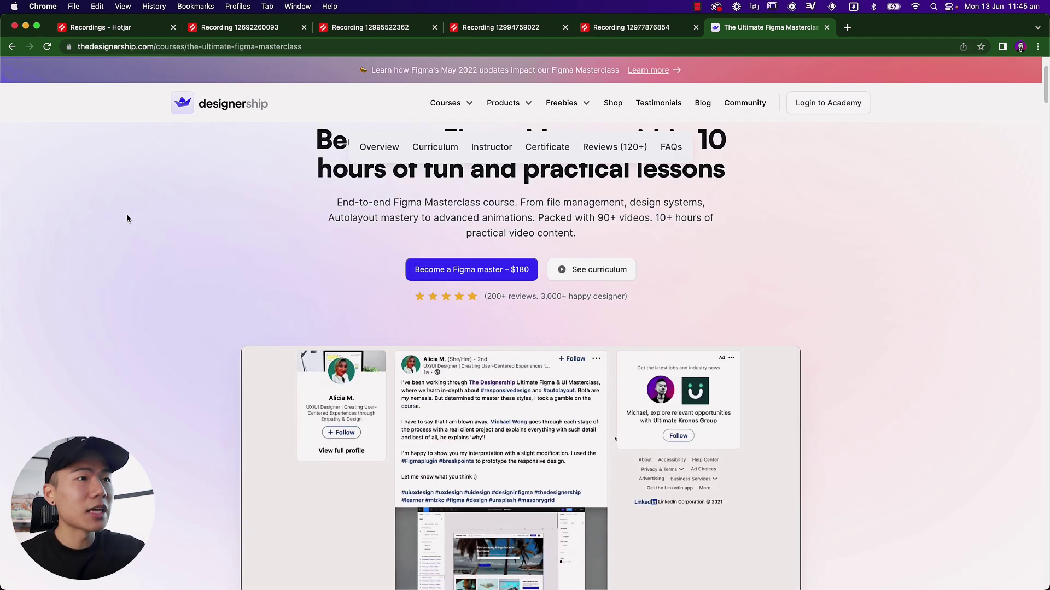
scroll(126, 219, "up", 3)
Step: Examine the Masterclass page from the company logos through the fellow designers overview to the start of the course curriculum
scroll(126, 221, "down", 5)
scroll(126, 221, "down", 10)
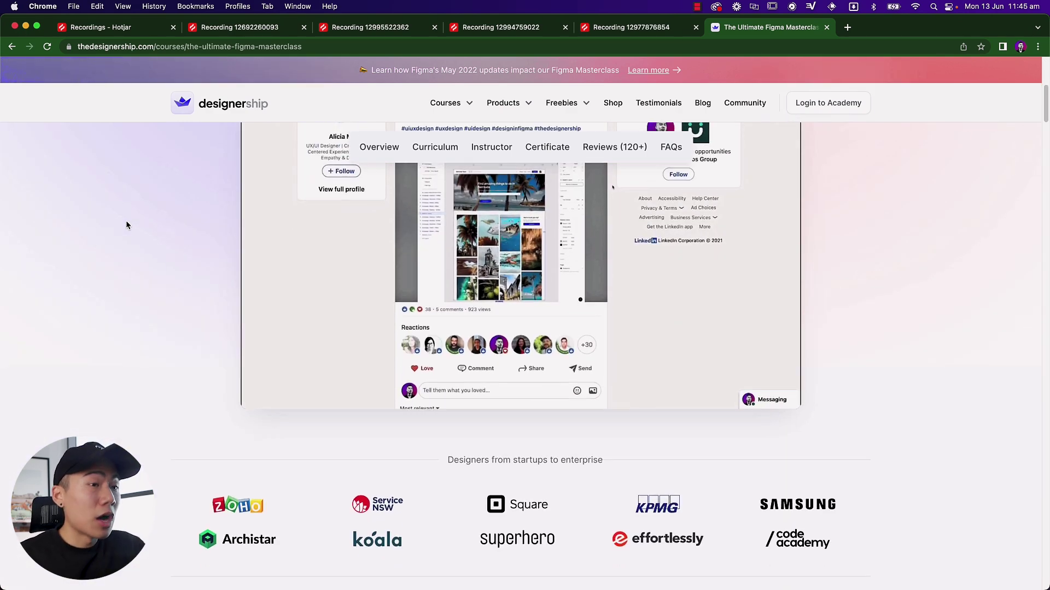
scroll(126, 225, "down", 3)
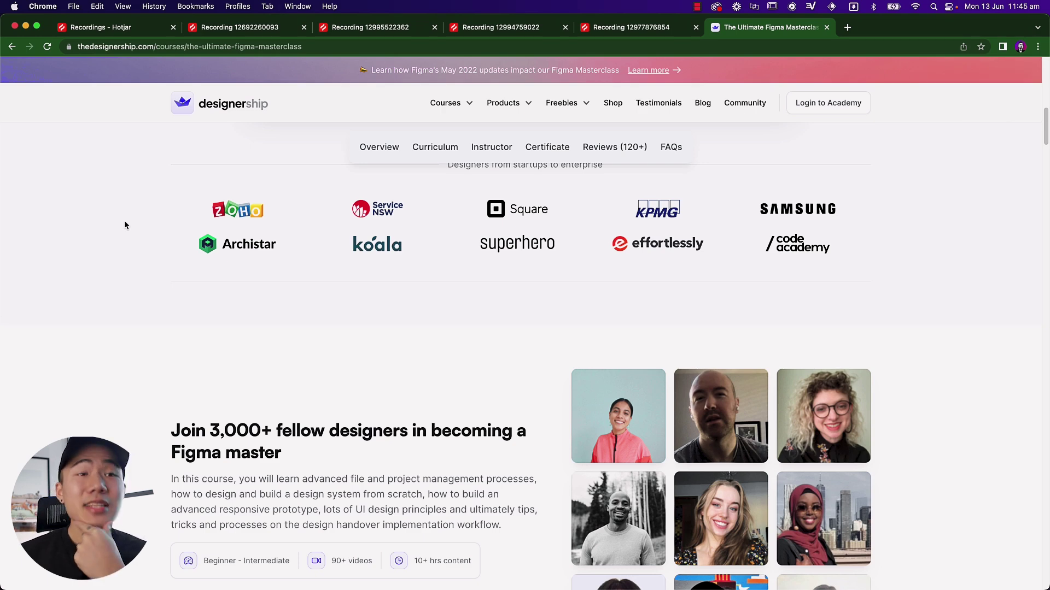
scroll(123, 230, "down", 3)
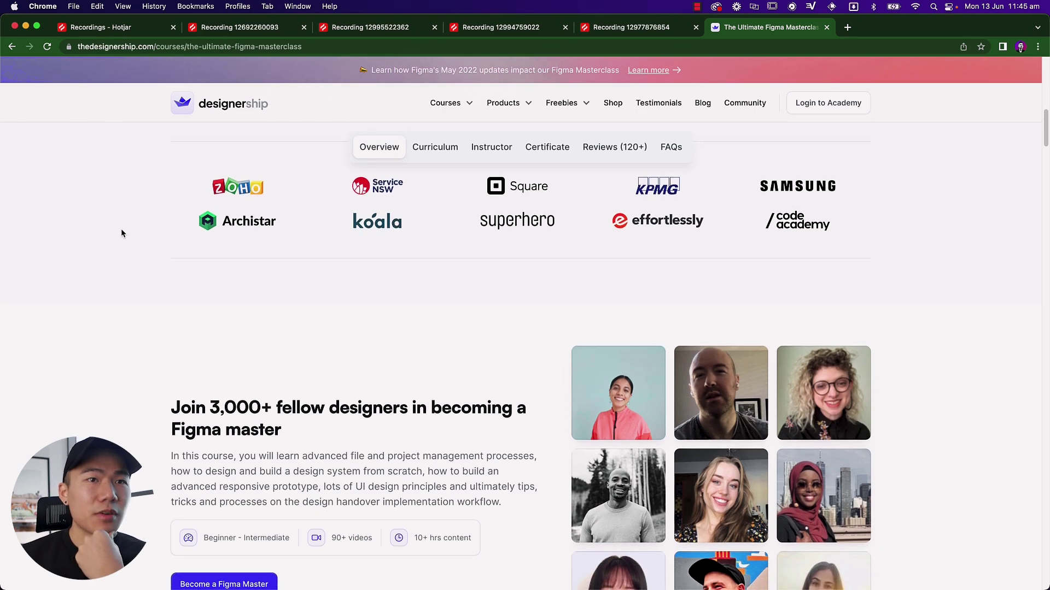
scroll(121, 233, "down", 2)
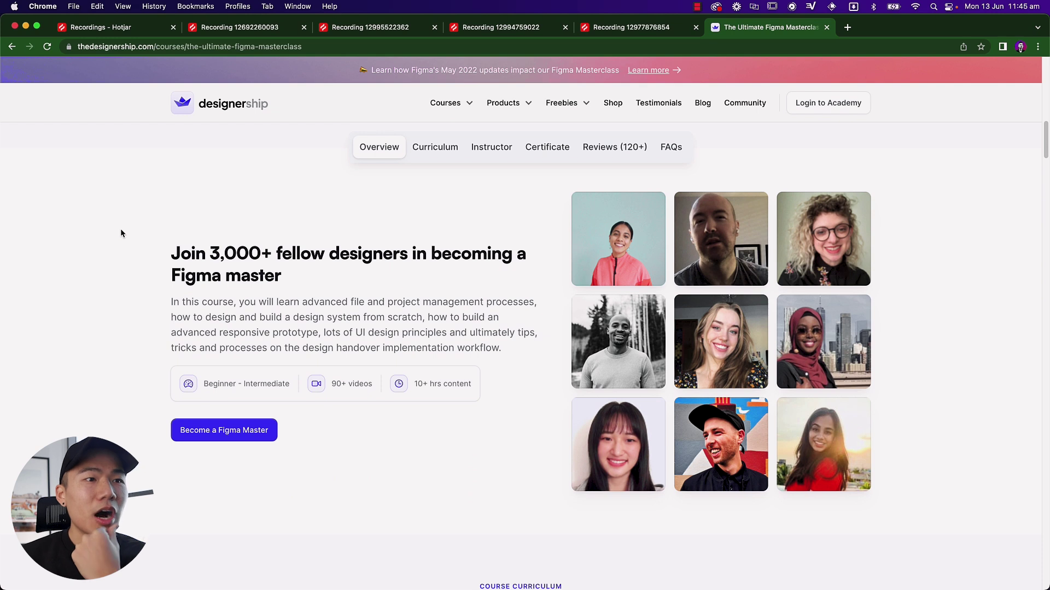
scroll(121, 232, "down", 3)
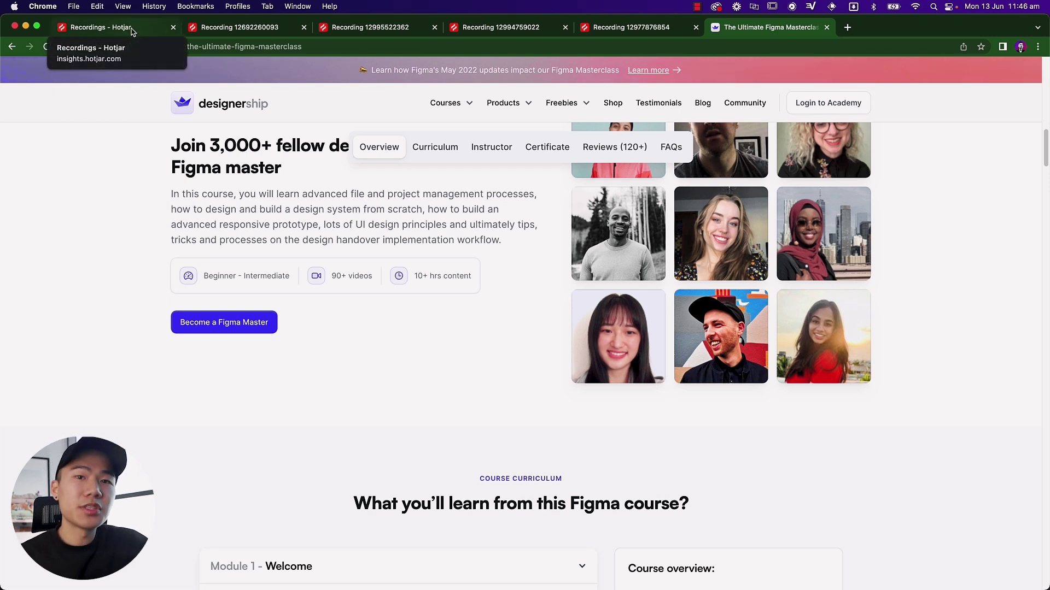
left_click(131, 32)
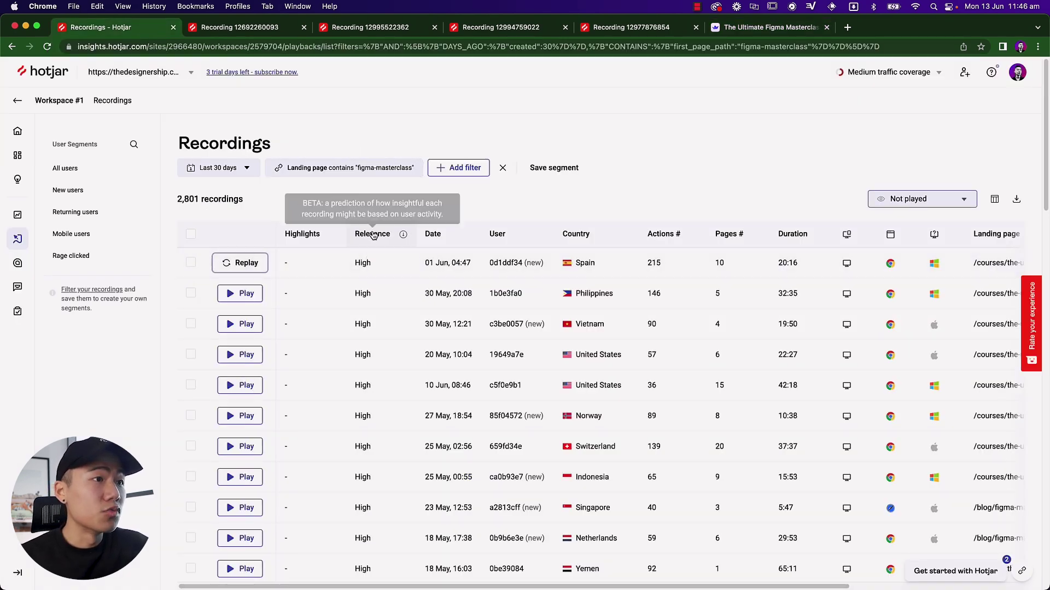
scroll(403, 233, "down", 1)
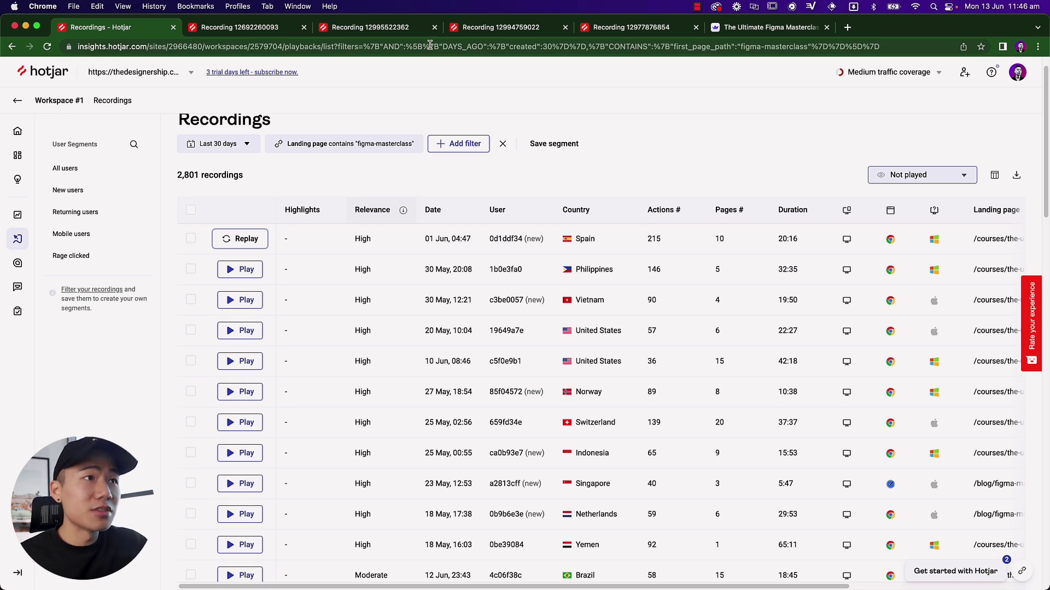
left_click(404, 27)
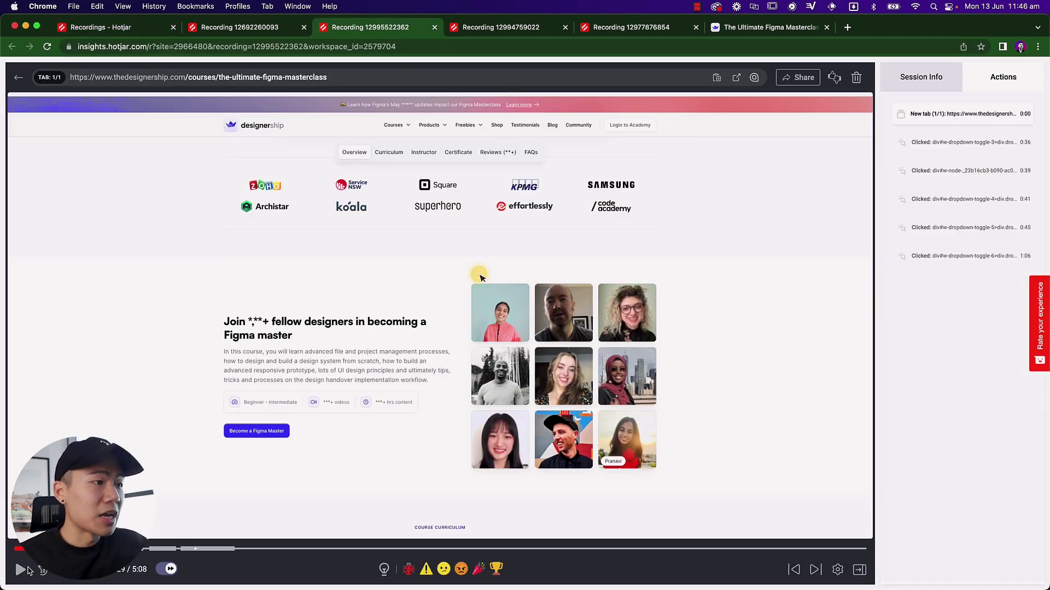
left_click(21, 571)
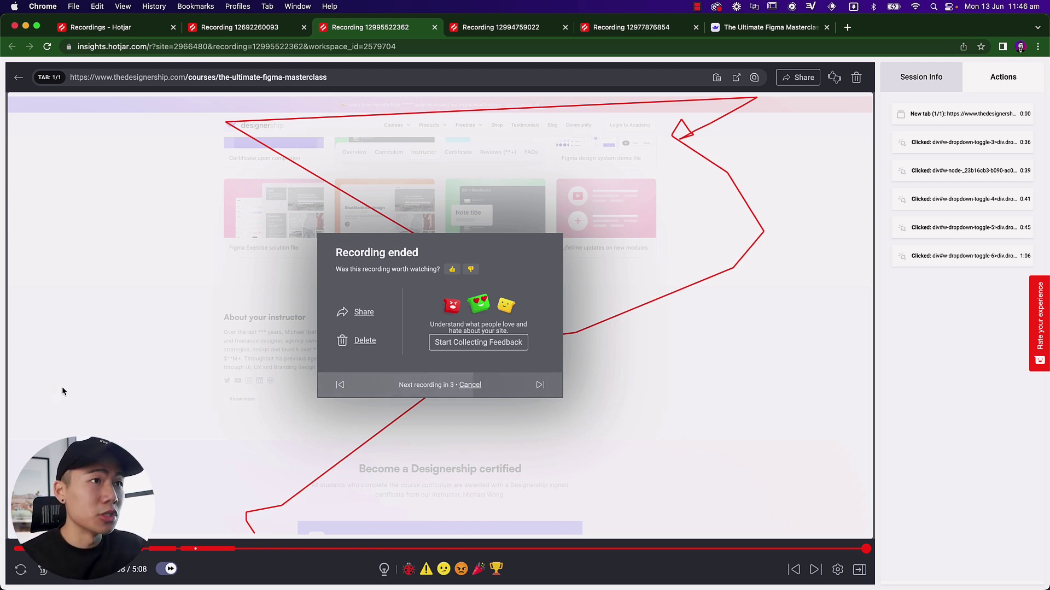
left_click(492, 28)
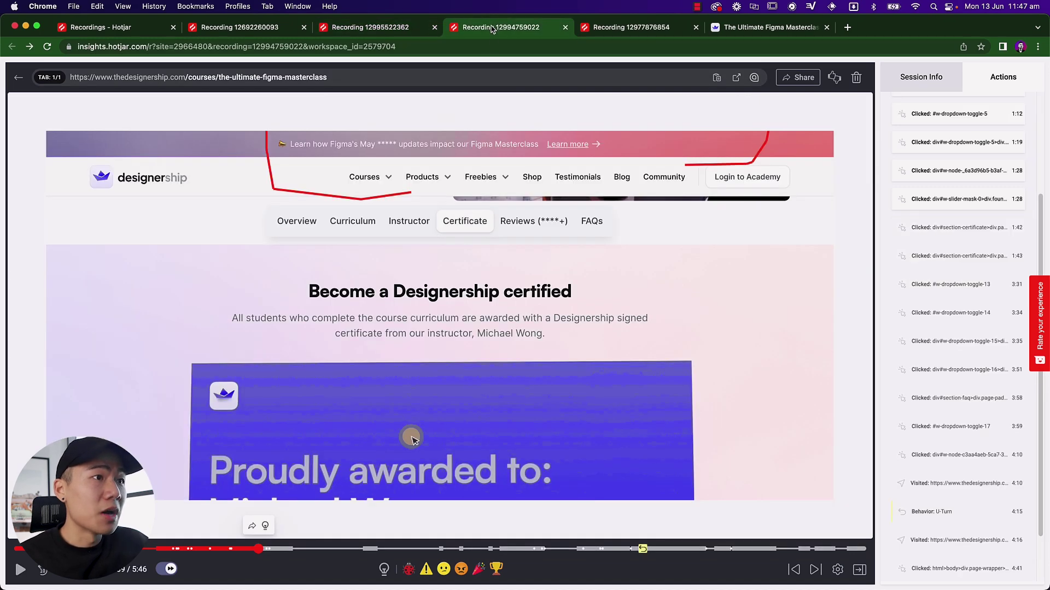
left_click(154, 549)
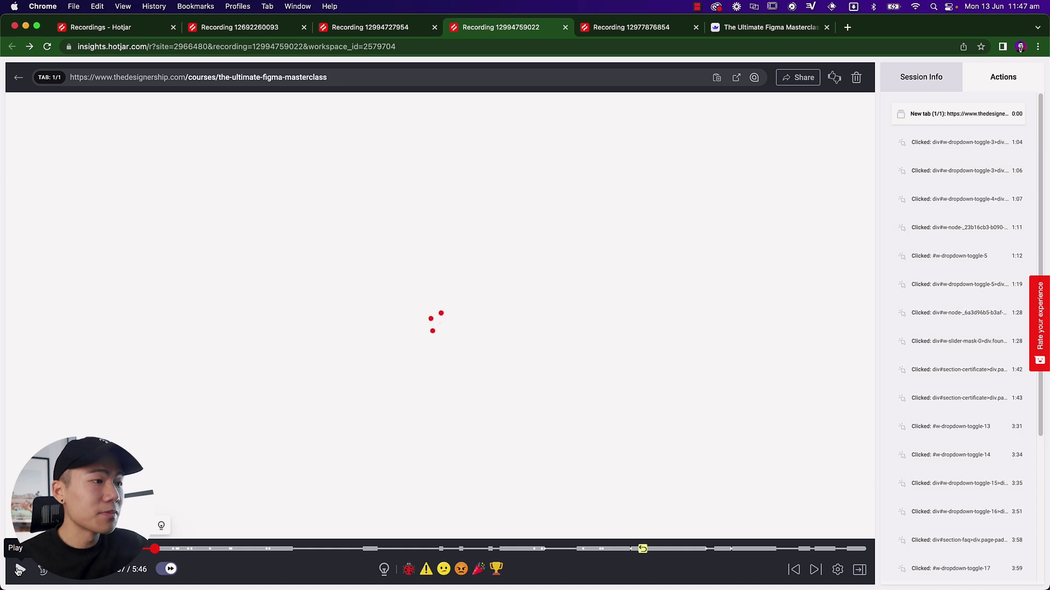
left_click(19, 570)
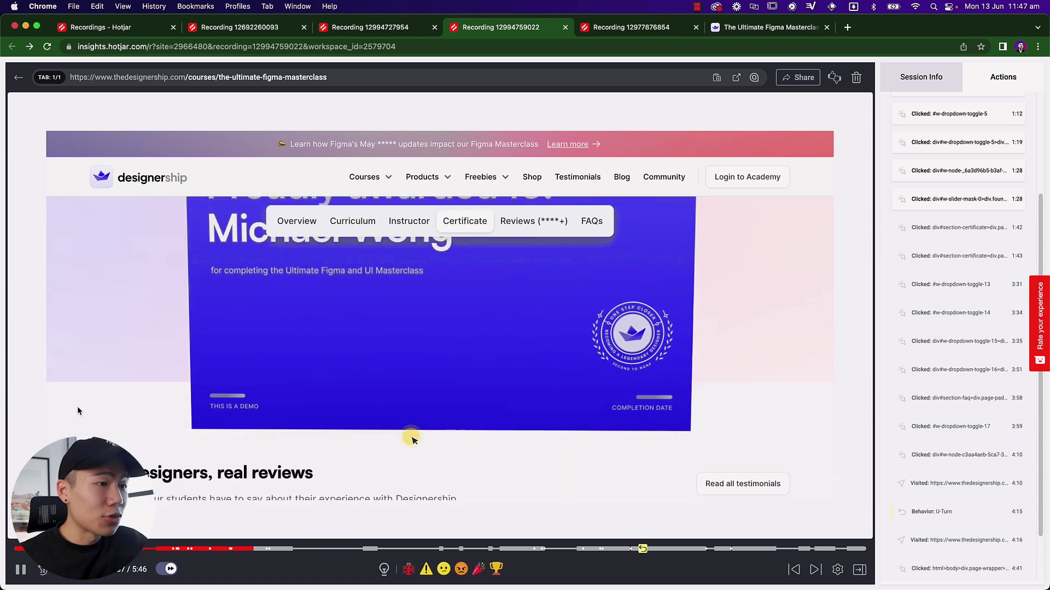
left_click(612, 32)
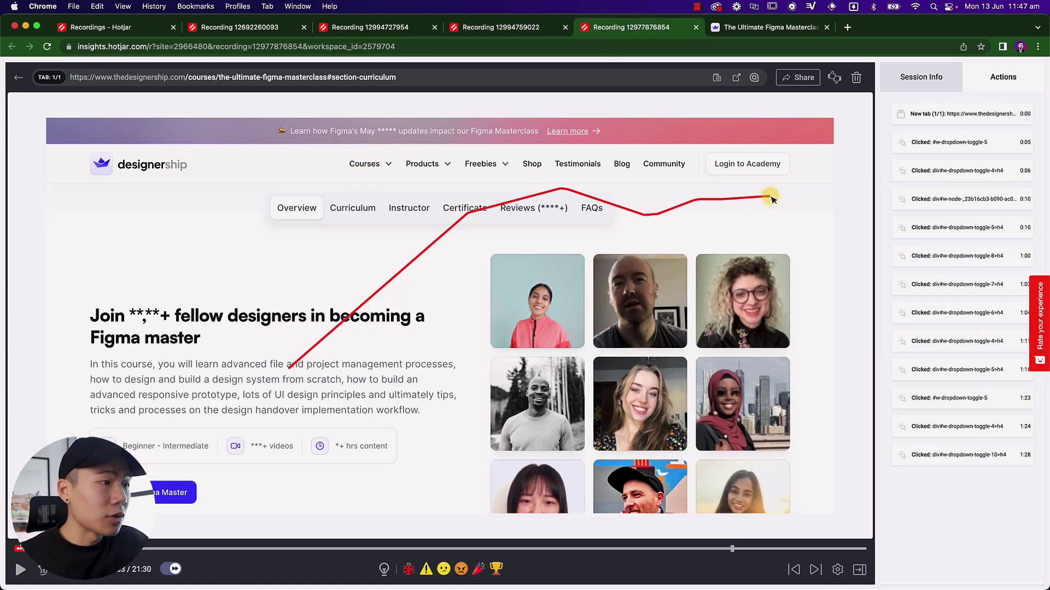
left_click(18, 550)
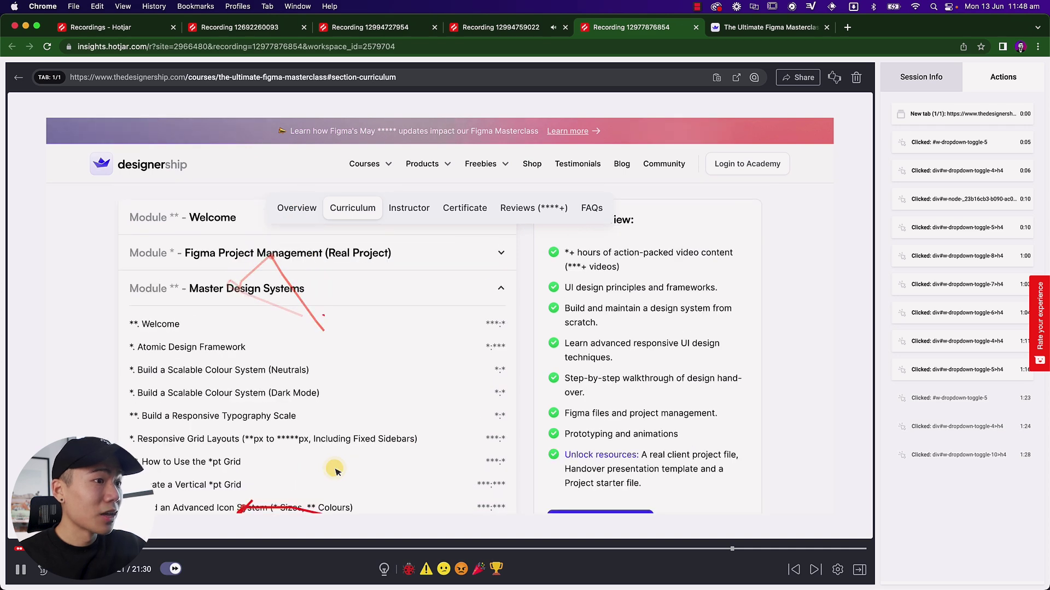
left_click(19, 571)
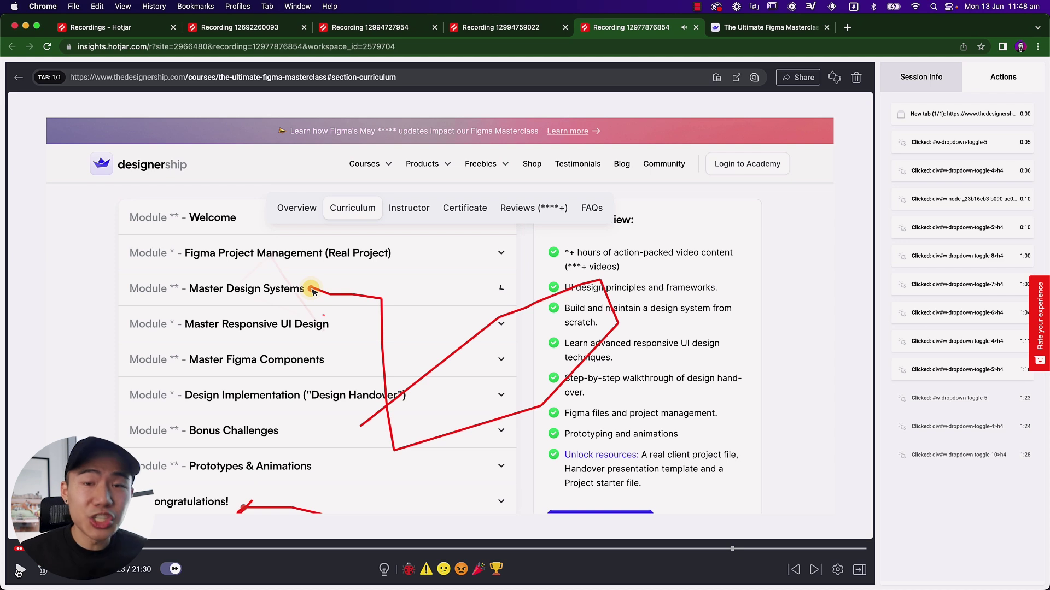